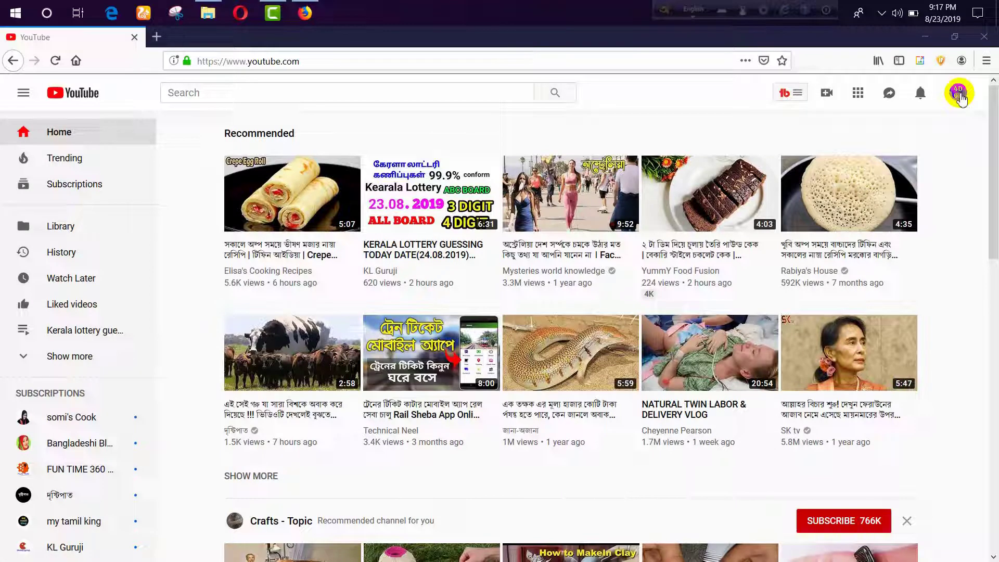
- Open your own channel page and go from there to its YouTube Studio (beta) dashboard
{"action": "left_click", "coordinate": [959, 94]}
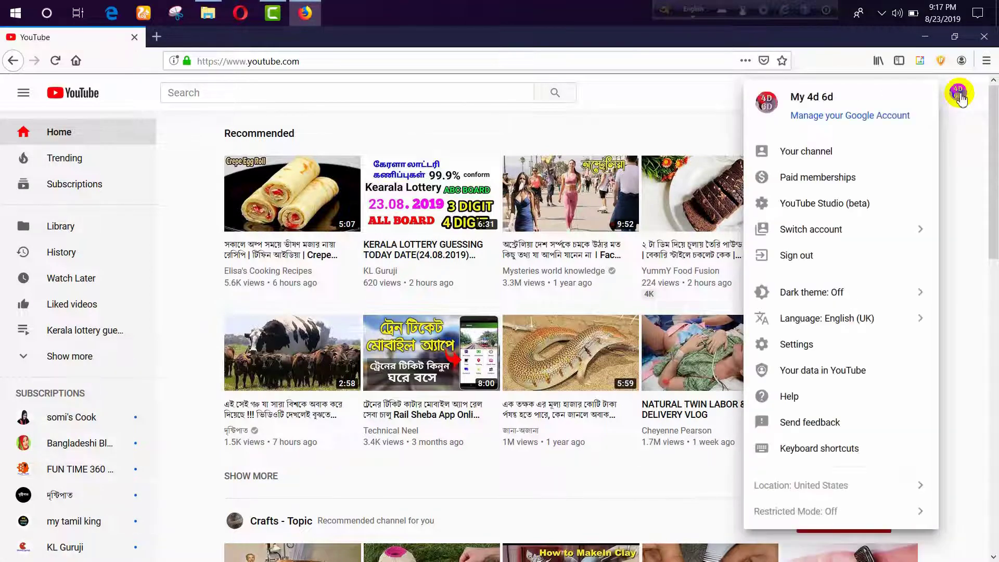
{"action": "left_click", "coordinate": [799, 158]}
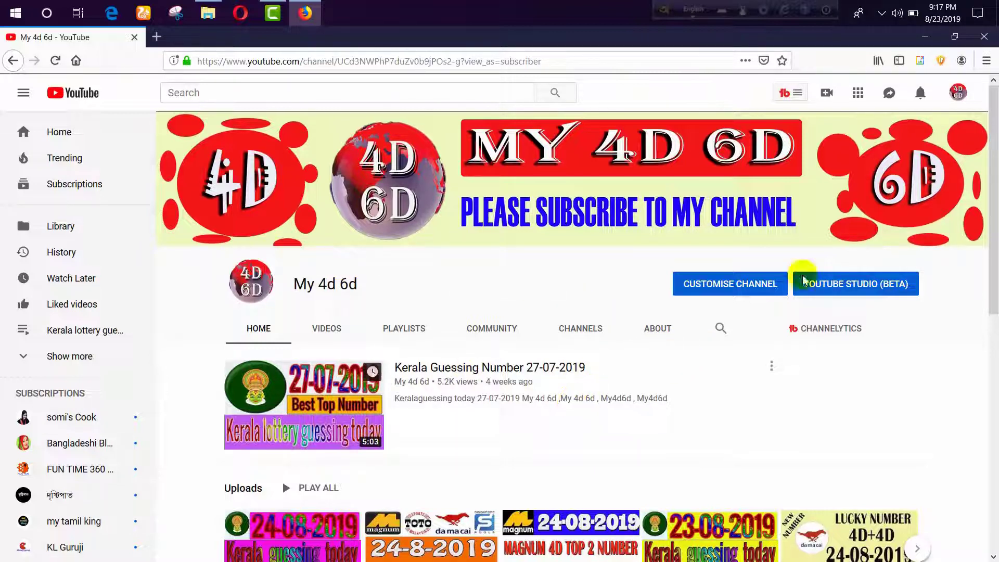
{"action": "left_click", "coordinate": [957, 94]}
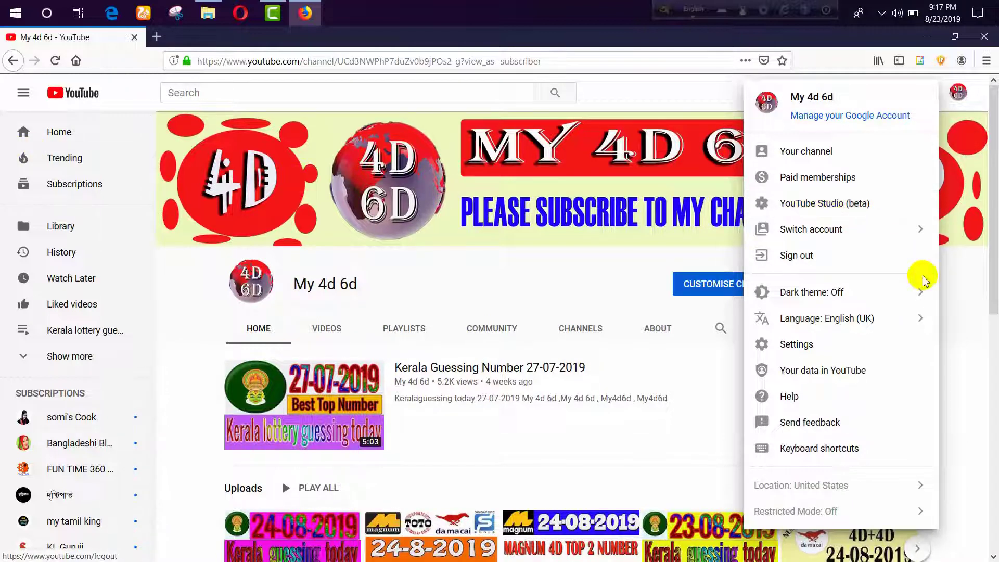
{"action": "left_click", "coordinate": [570, 264]}
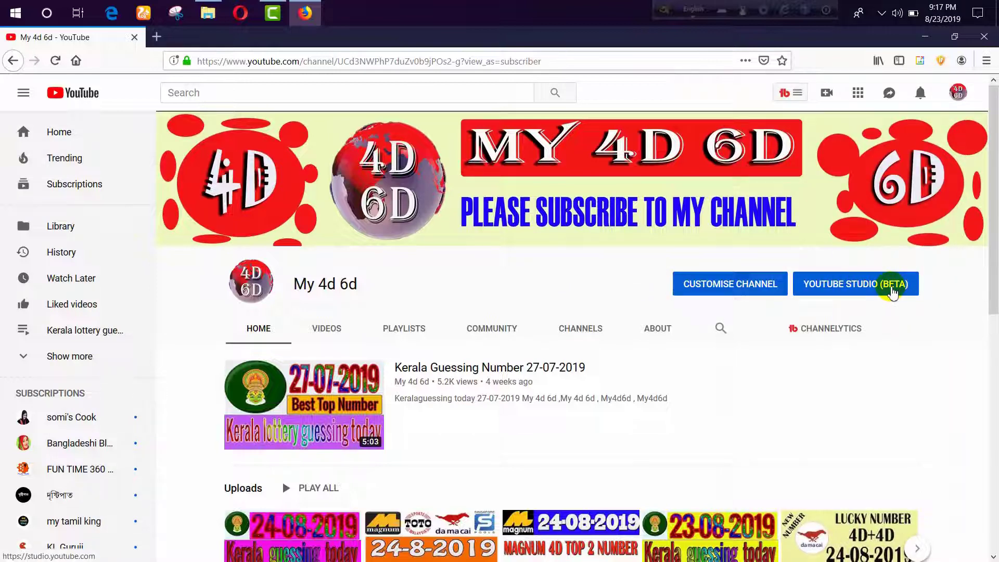
{"action": "left_click", "coordinate": [861, 293]}
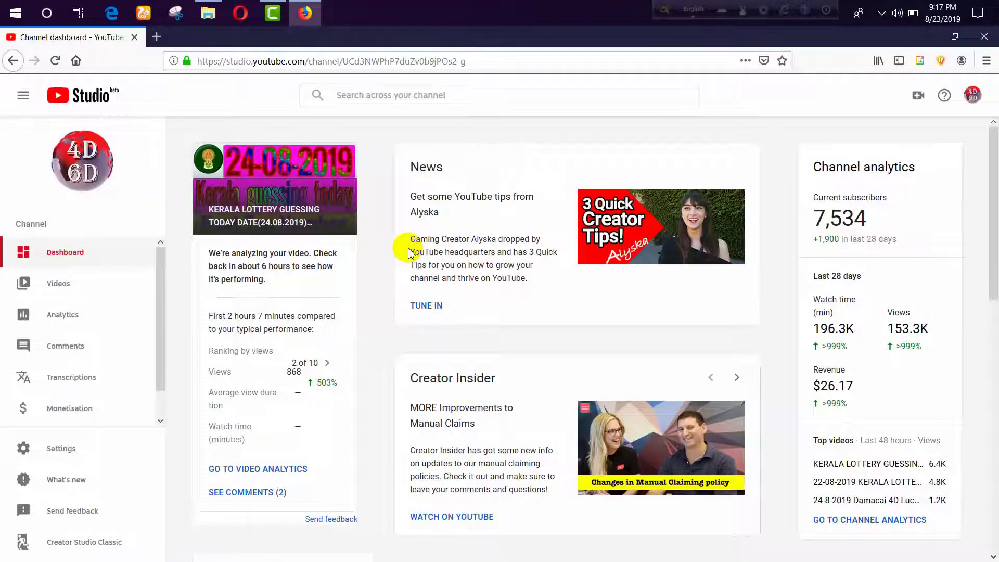
{"action": "left_click", "coordinate": [293, 223]}
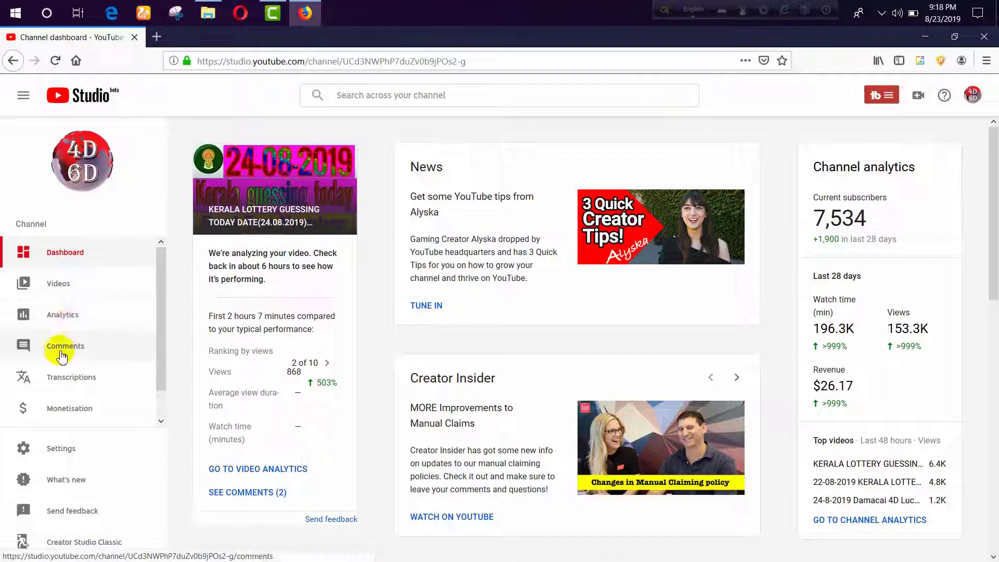
- Open the channel's uploaded videos and view the visibility and monetisation choices of the newest video
{"action": "left_click", "coordinate": [63, 289]}
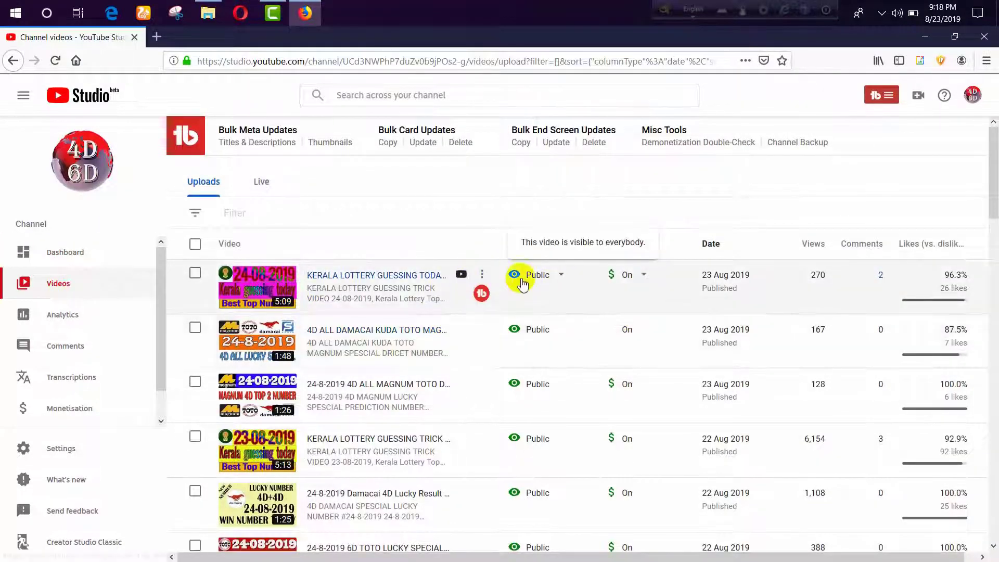
{"action": "left_click", "coordinate": [560, 277]}
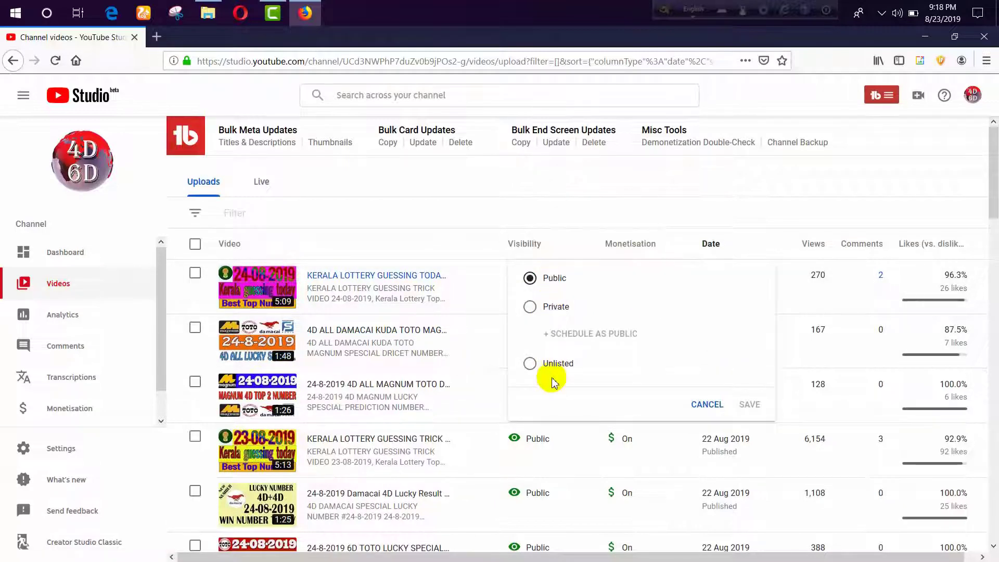
{"action": "left_click", "coordinate": [553, 207]}
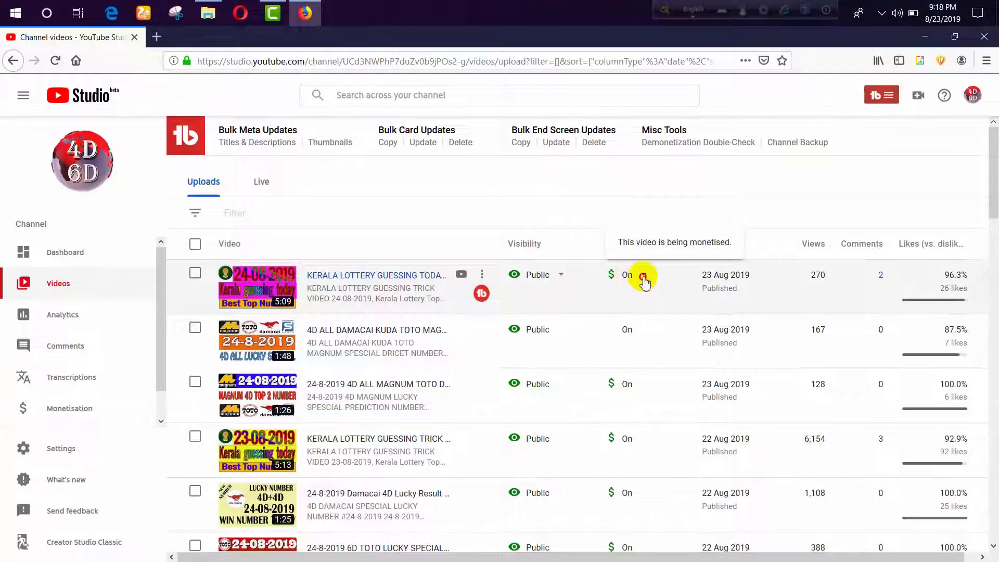
{"action": "left_click", "coordinate": [644, 276]}
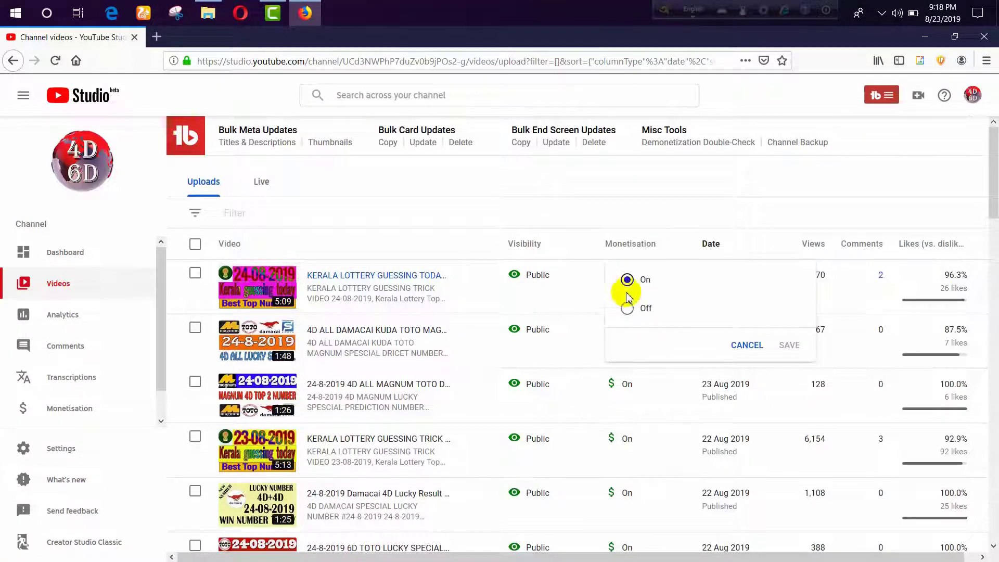
{"action": "left_click", "coordinate": [619, 207]}
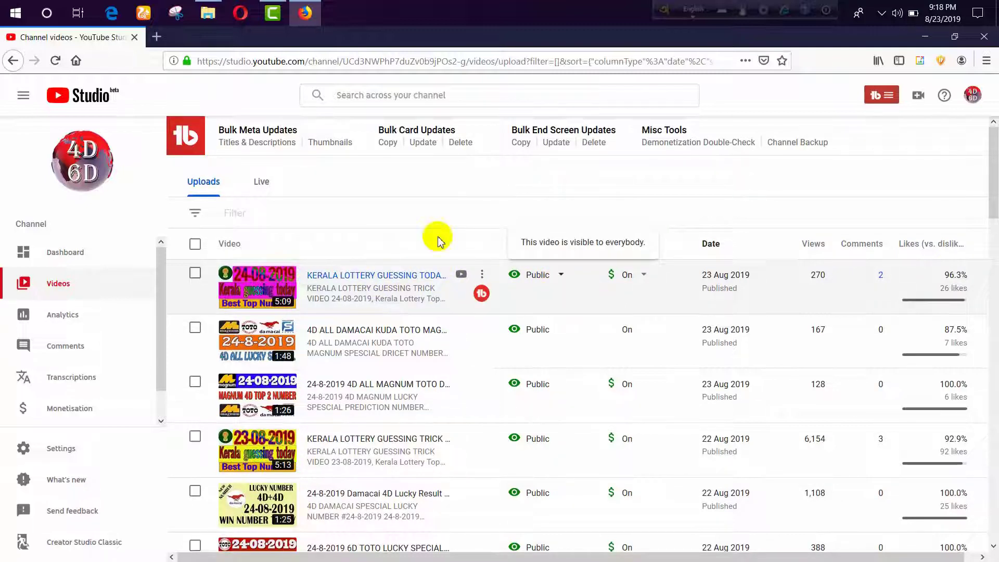
- Open the channel analytics overview and examine the views graph, top videos and realtime activity
{"action": "left_click", "coordinate": [69, 318]}
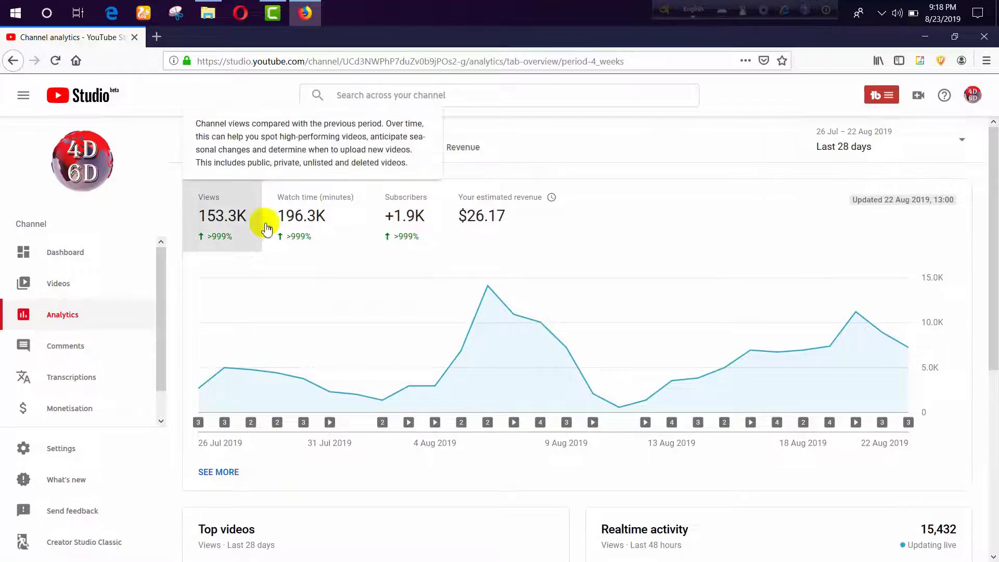
{"action": "scroll", "coordinate": [426, 370], "scroll_direction": "down", "scroll_amount": 5}
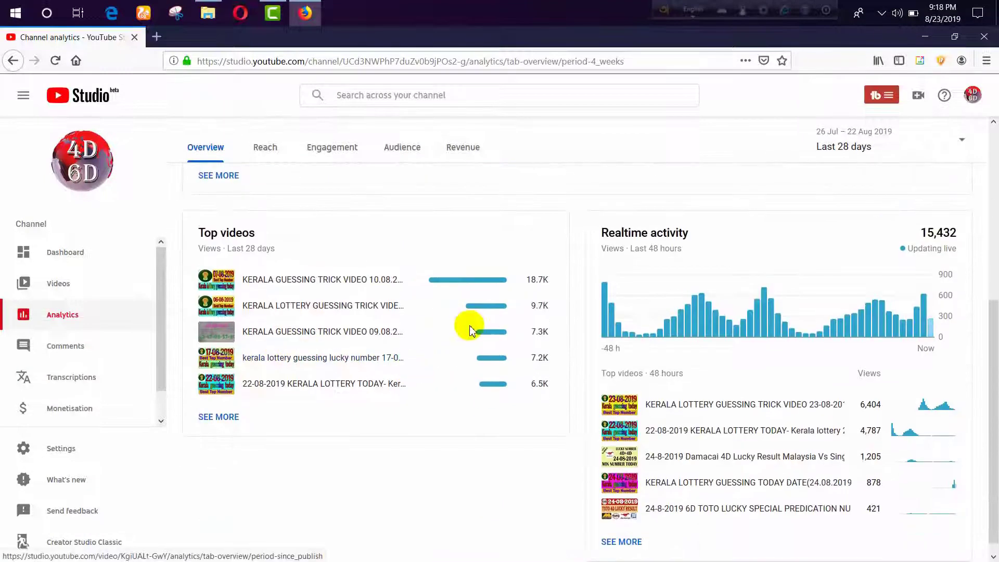
{"action": "scroll", "coordinate": [470, 329], "scroll_direction": "up", "scroll_amount": 3}
{"action": "scroll", "coordinate": [470, 329], "scroll_direction": "up", "scroll_amount": 3}
{"action": "scroll", "coordinate": [791, 419], "scroll_direction": "down", "scroll_amount": 4}
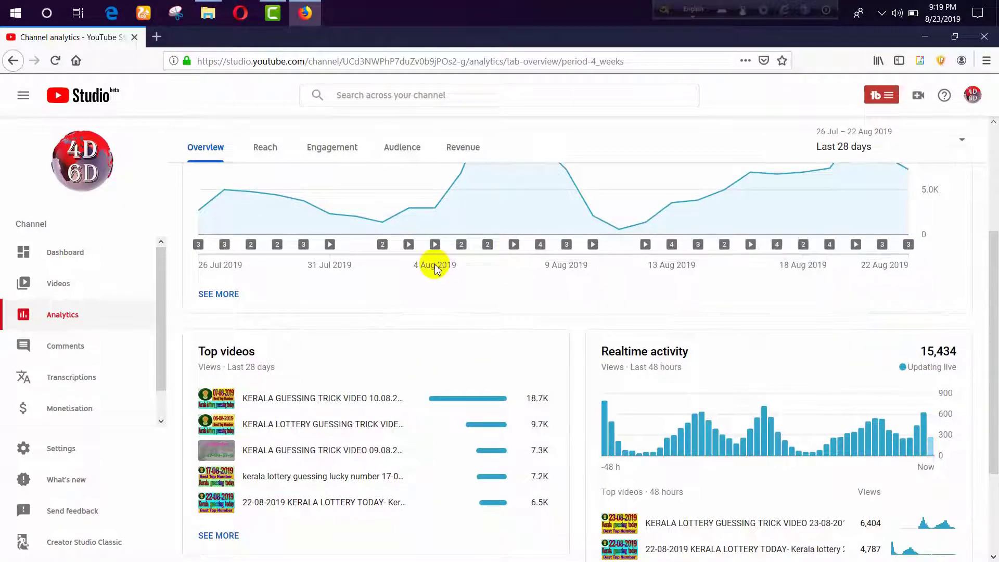
{"action": "scroll", "coordinate": [426, 276], "scroll_direction": "up", "scroll_amount": 3}
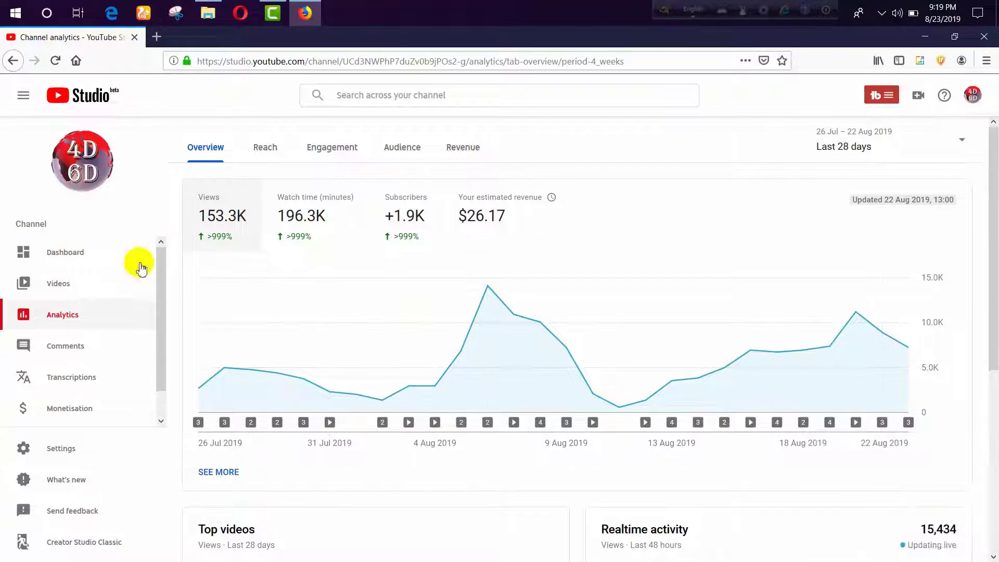
- In the channel's public comments, give the comment "069" a heart and a like, and open its reply field
{"action": "left_click", "coordinate": [65, 347]}
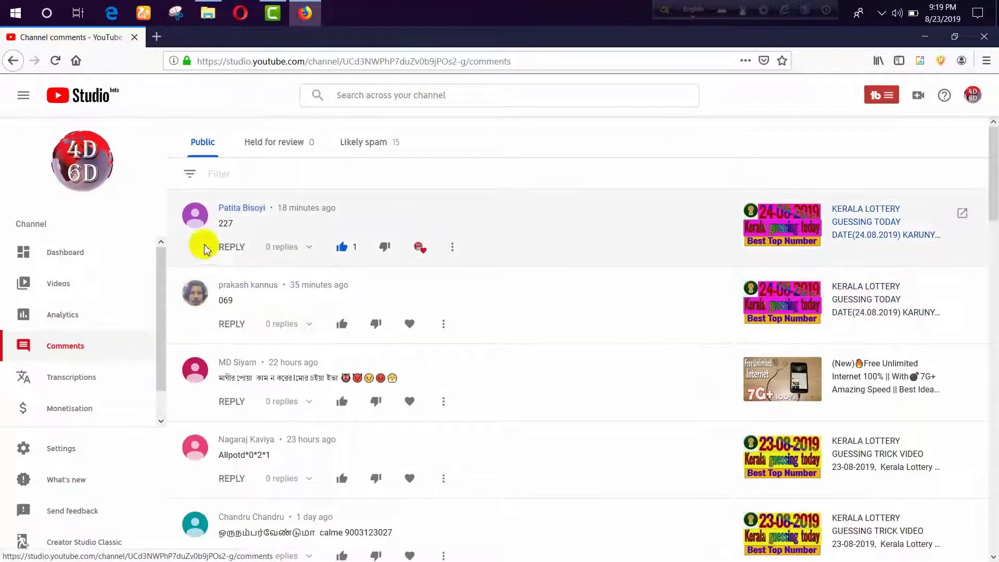
{"action": "left_click", "coordinate": [409, 324]}
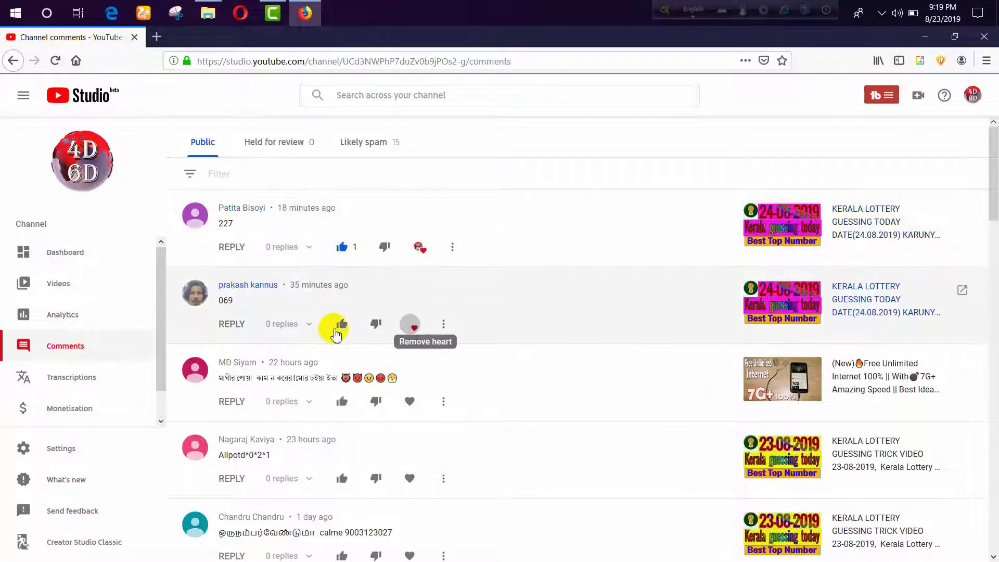
{"action": "left_click", "coordinate": [341, 324]}
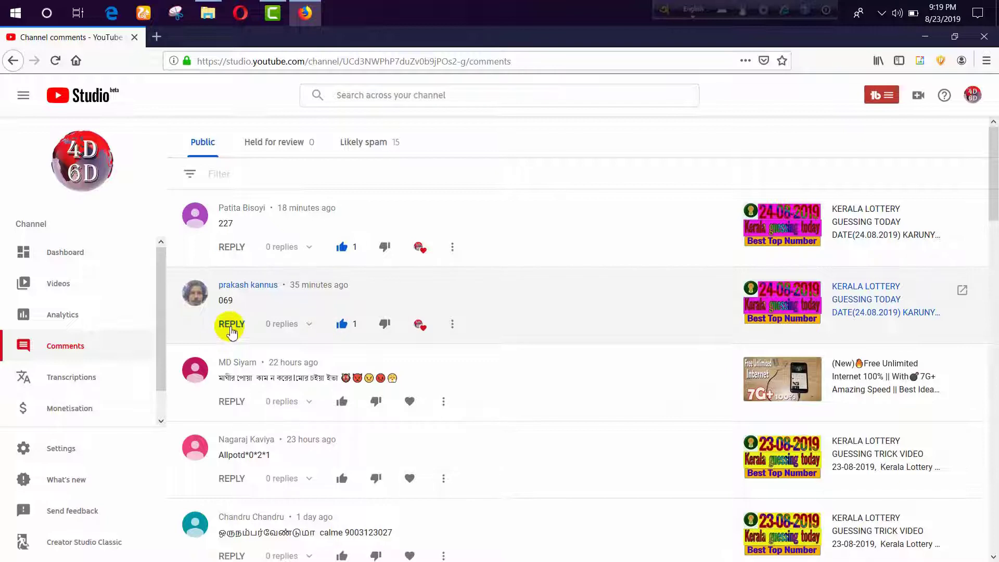
{"action": "left_click", "coordinate": [232, 325]}
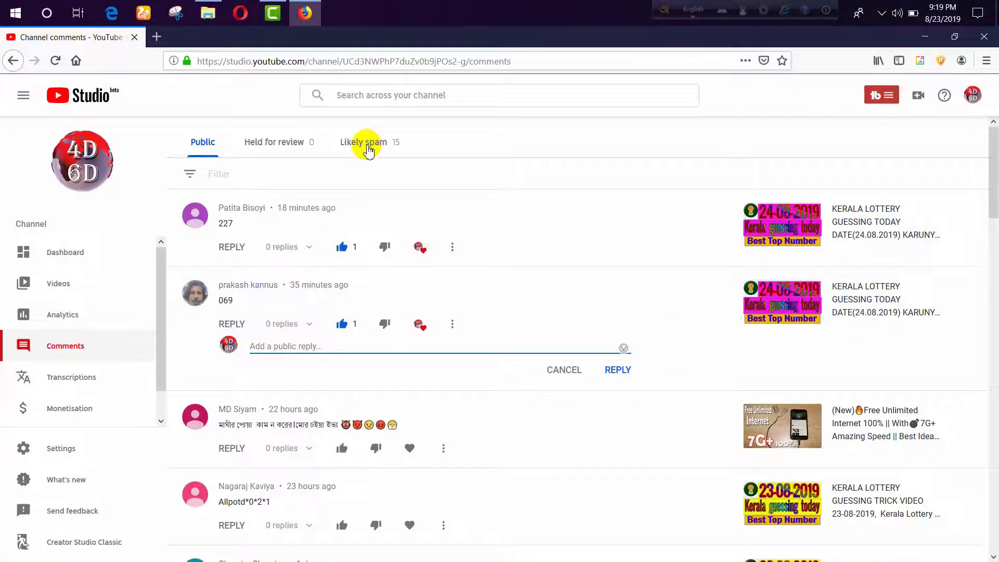
- Select all comments marked as likely spam and remove them
{"action": "left_click", "coordinate": [372, 148]}
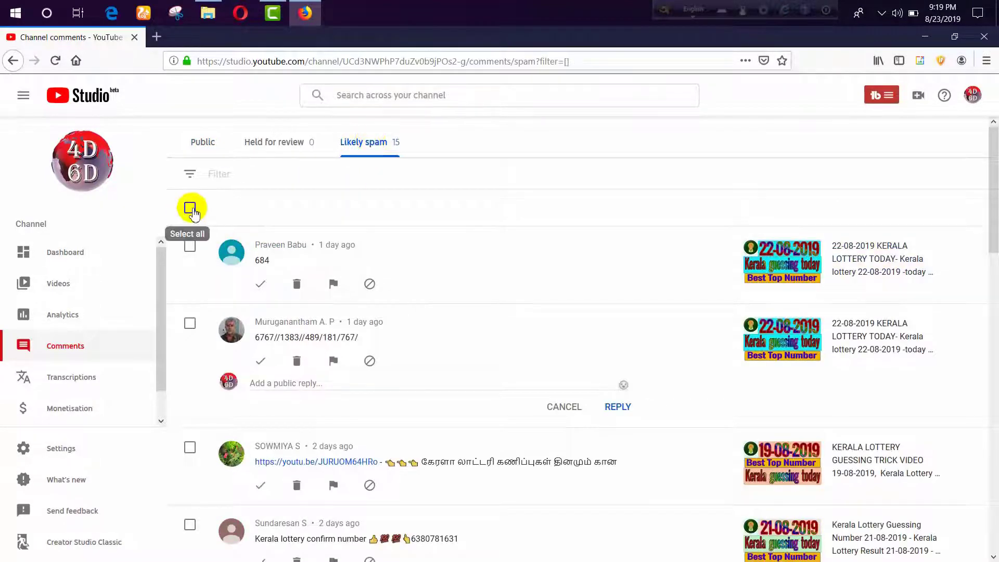
{"action": "left_click", "coordinate": [191, 208]}
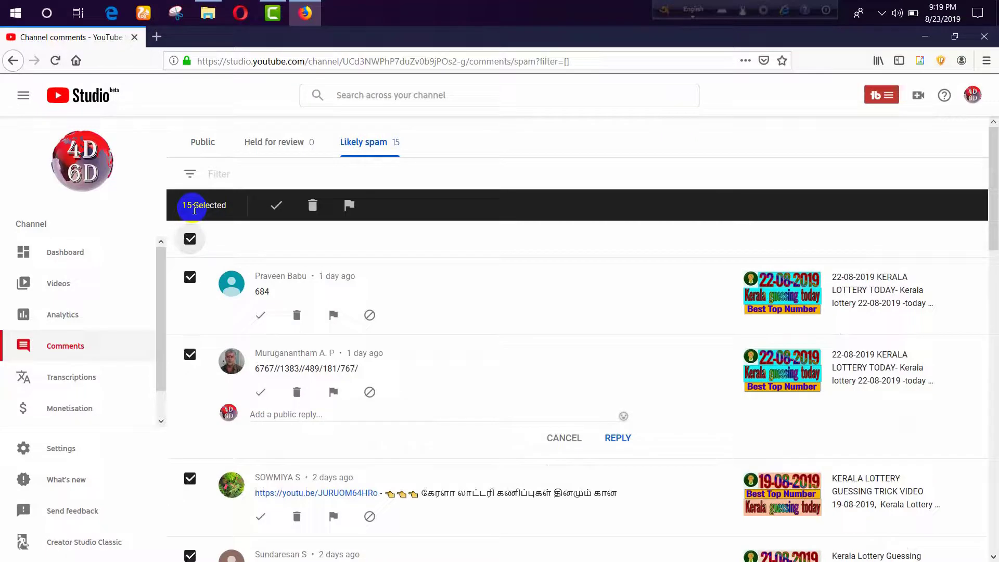
{"action": "left_click", "coordinate": [312, 206]}
- View the list of other features, and look at the default currency choices in the general settings
{"action": "scroll", "coordinate": [68, 358], "scroll_direction": "down", "scroll_amount": 1}
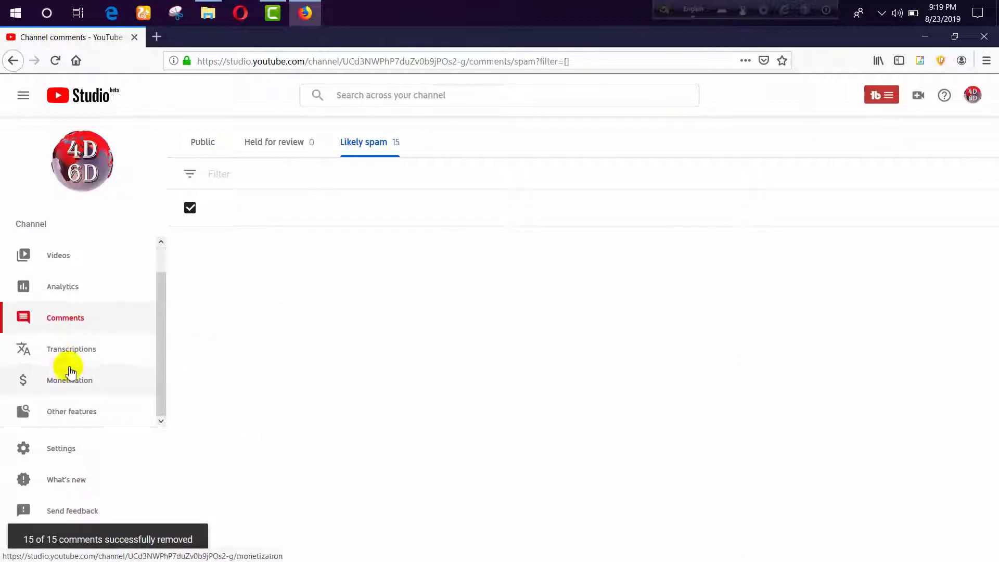
{"action": "mouse_move", "coordinate": [77, 407]}
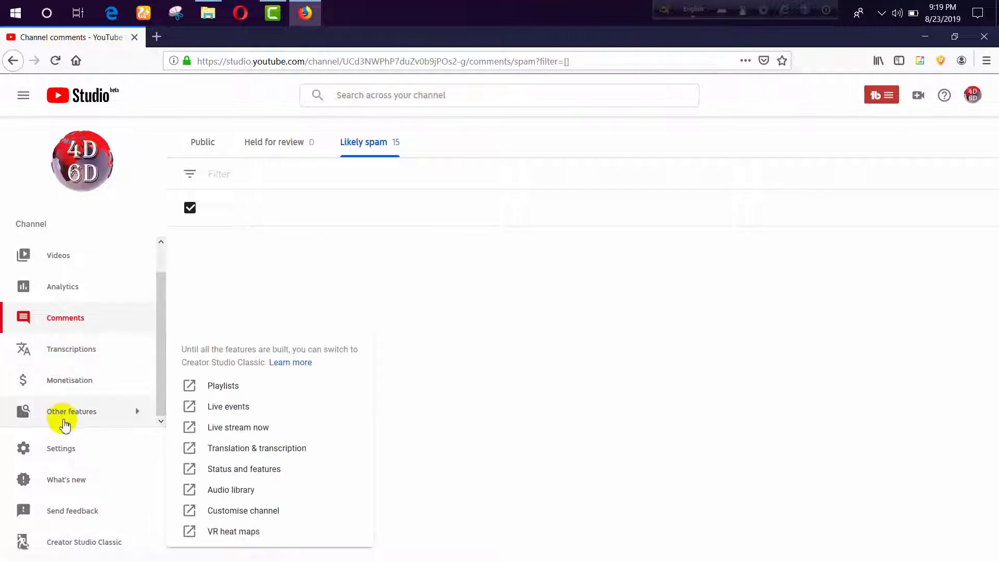
{"action": "left_click", "coordinate": [54, 454]}
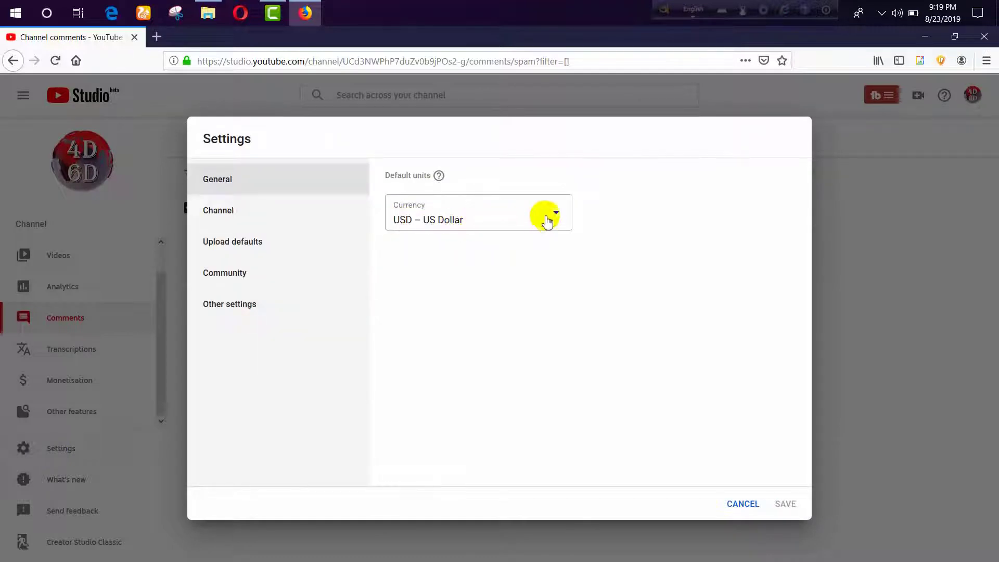
{"action": "left_click", "coordinate": [554, 215]}
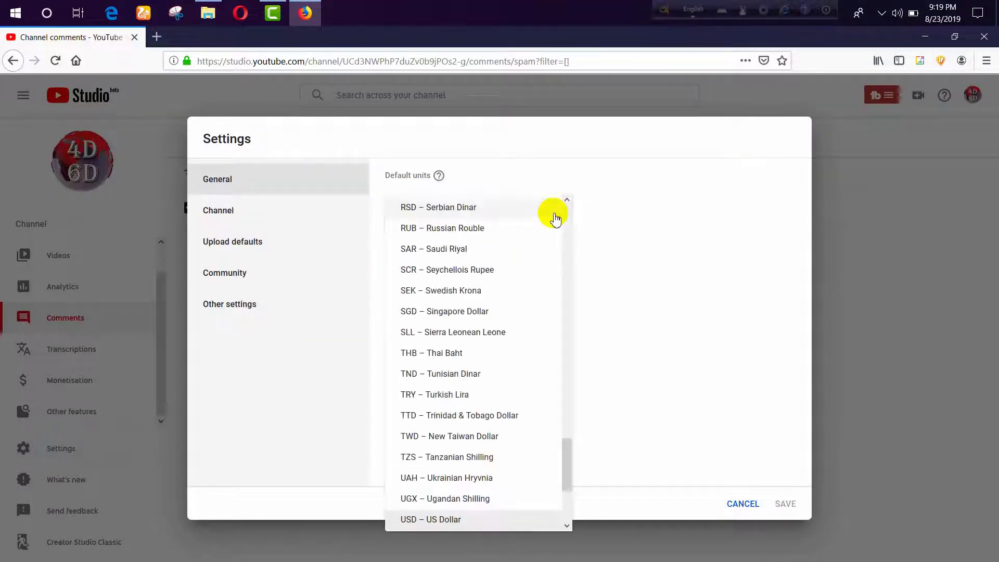
{"action": "left_click", "coordinate": [654, 215]}
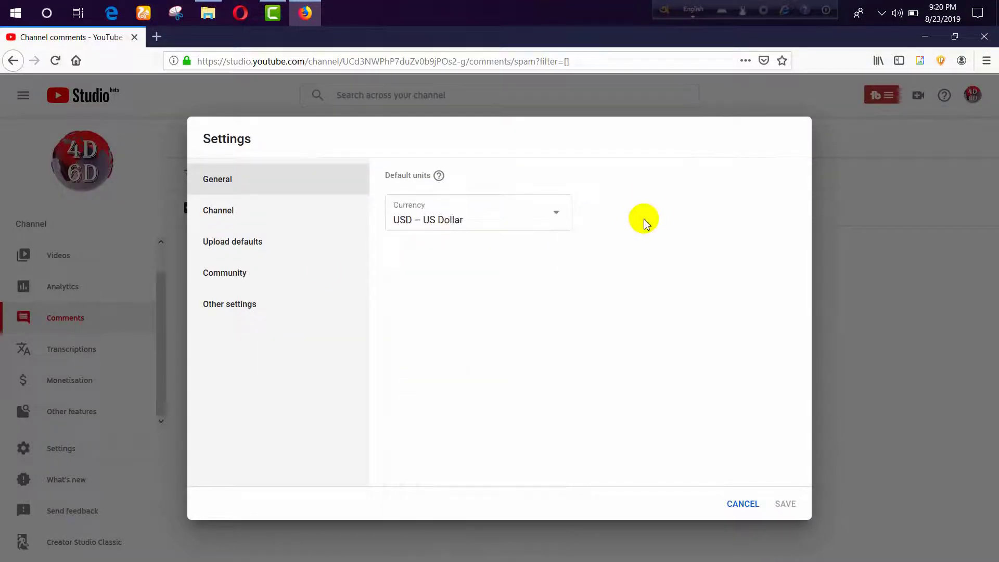
- Look through the Channel, Community, Other settings and Upload defaults sections, including the advanced upload defaults, and close the settings
{"action": "left_click", "coordinate": [217, 213]}
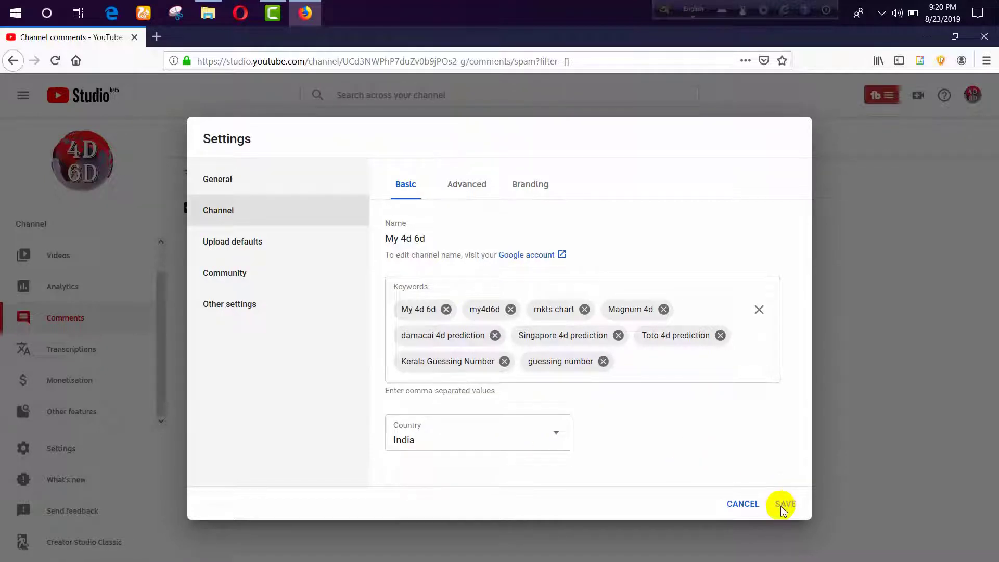
{"action": "left_click", "coordinate": [232, 242]}
{"action": "left_click", "coordinate": [231, 284]}
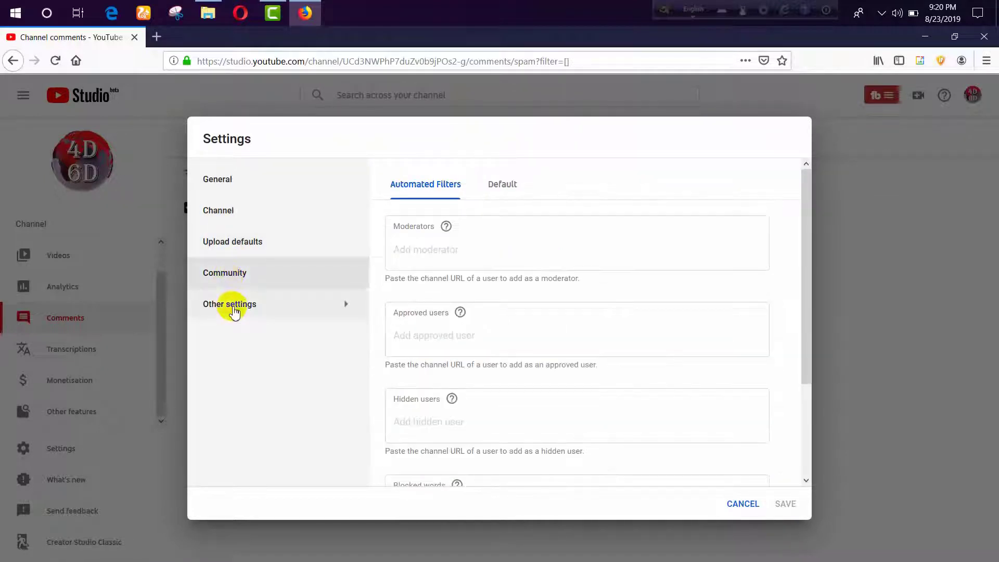
{"action": "mouse_move", "coordinate": [234, 311]}
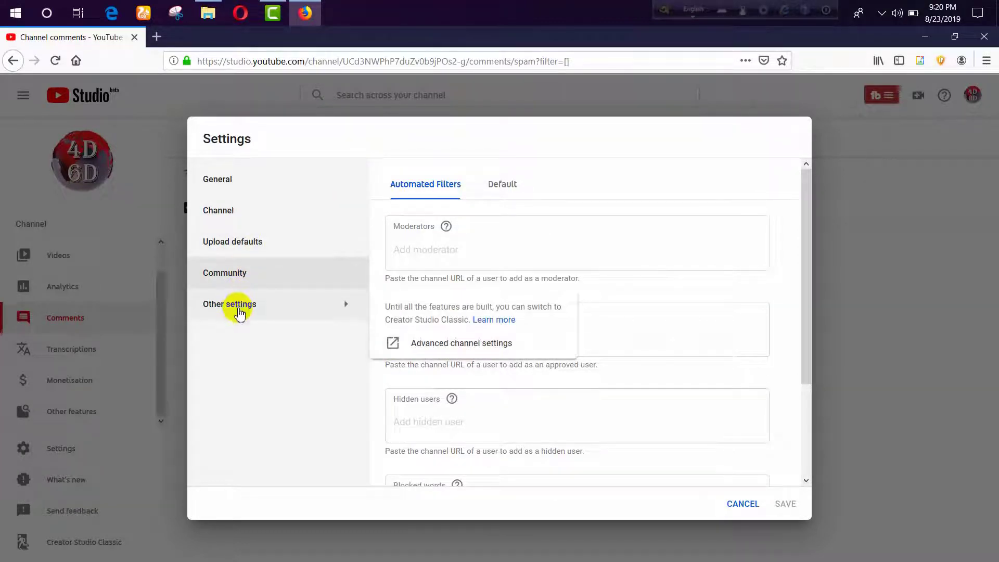
{"action": "left_click", "coordinate": [240, 243]}
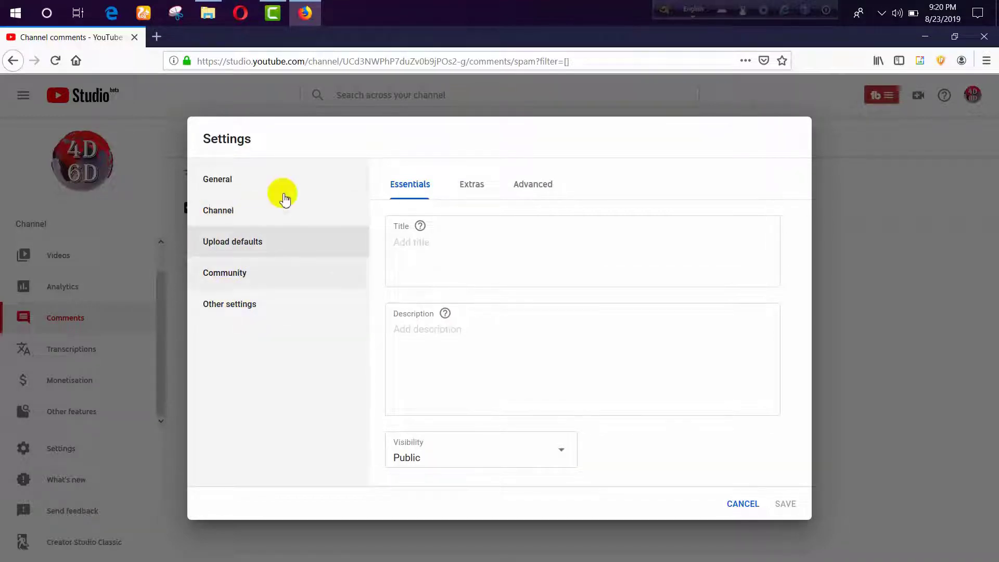
{"action": "left_click", "coordinate": [542, 191]}
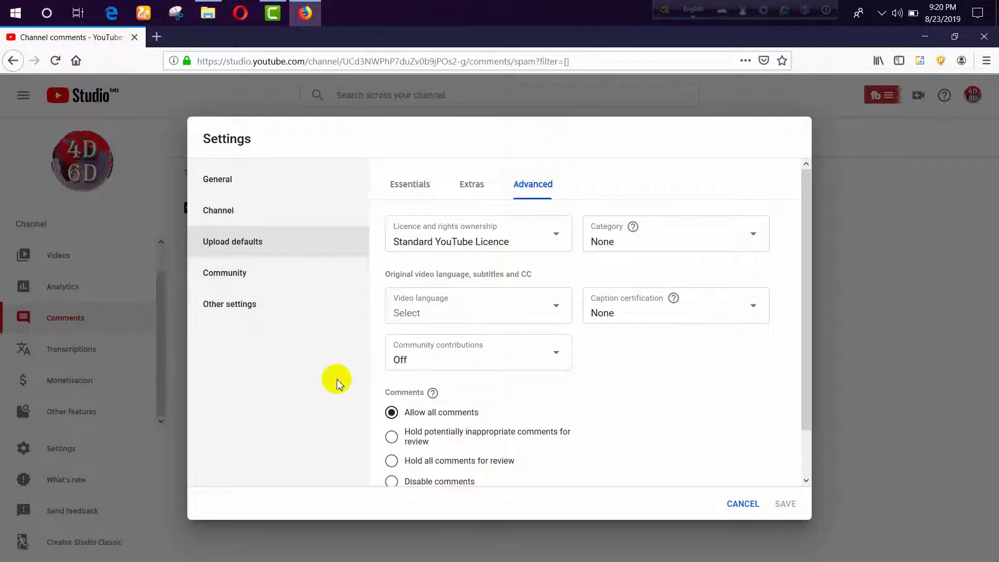
{"action": "left_click", "coordinate": [81, 449]}
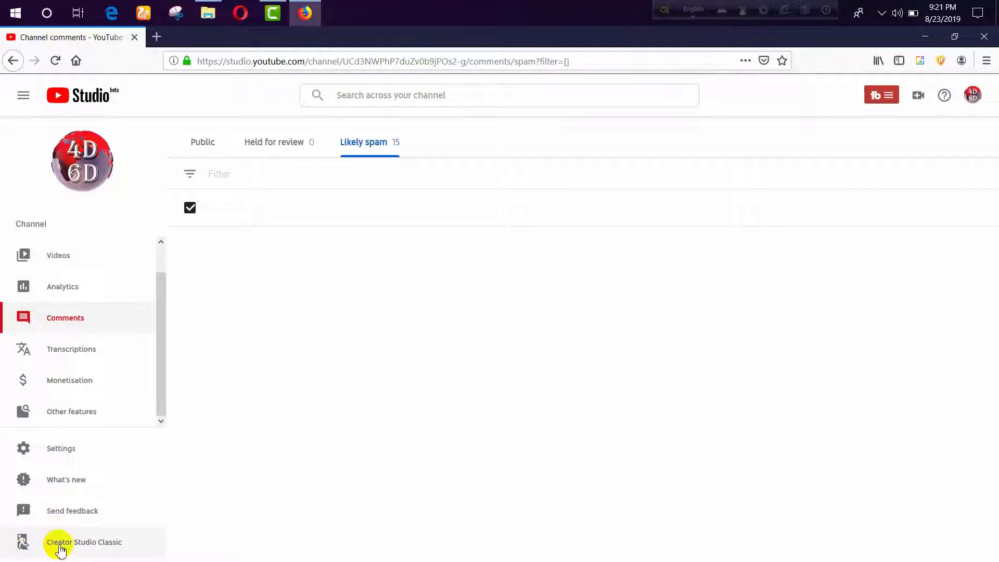
- Switch to Creator Studio Classic, submitting "A specific feature that I need to use is missing" as the reason
{"action": "left_click", "coordinate": [97, 544]}
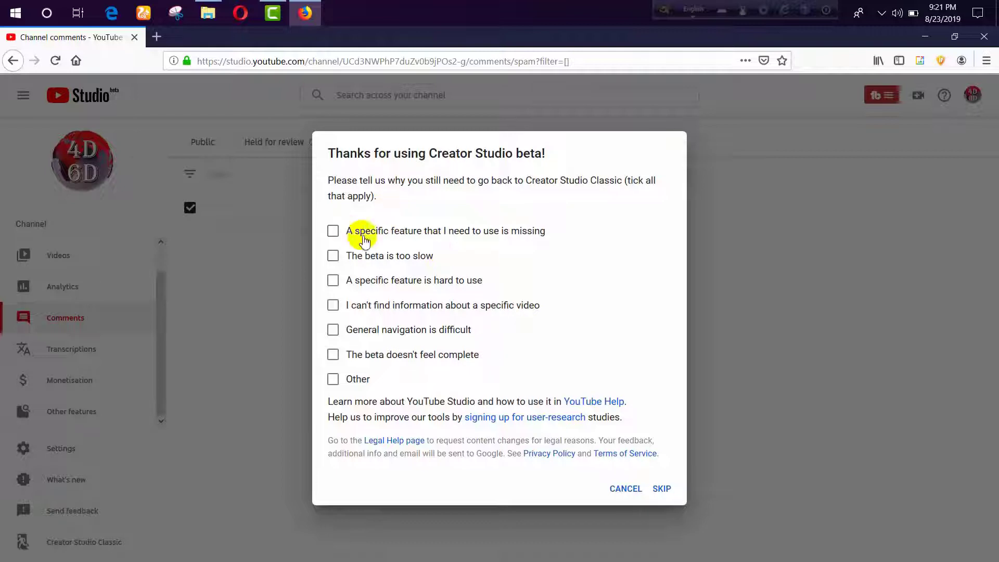
{"action": "left_click", "coordinate": [333, 231]}
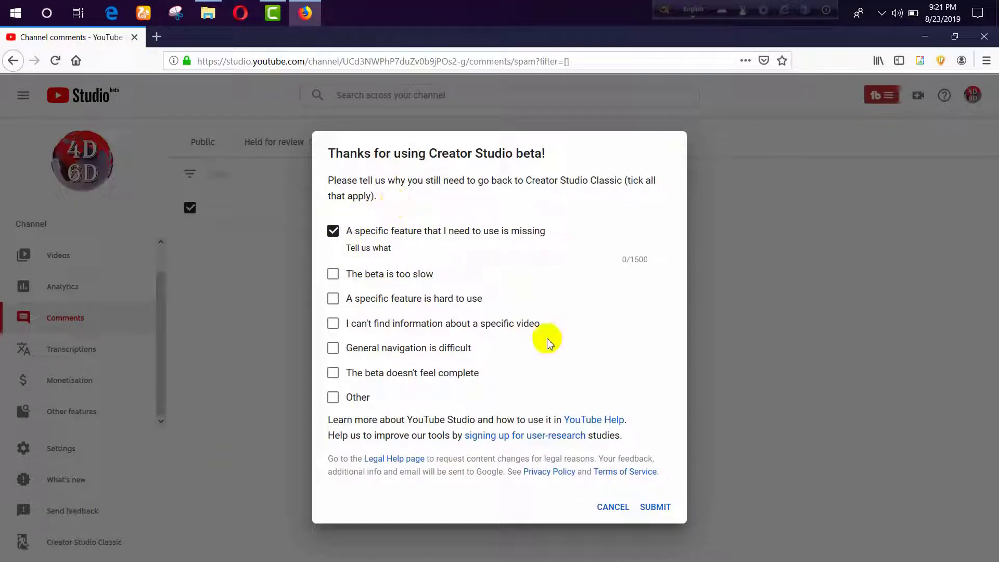
{"action": "left_click", "coordinate": [655, 507]}
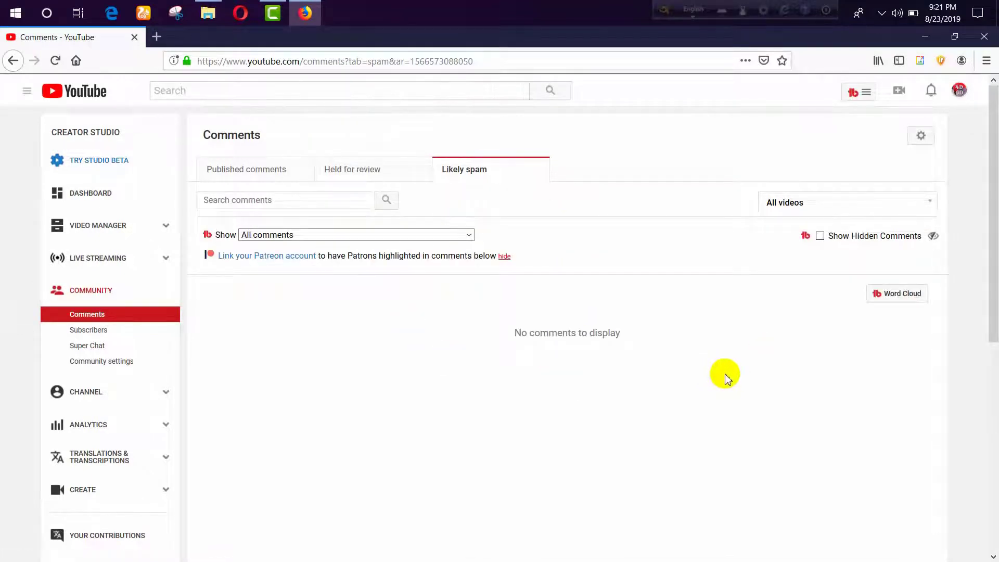
- Look at the classic dashboard and the video manager, and switch back to YouTube Studio beta
{"action": "left_click", "coordinate": [83, 196]}
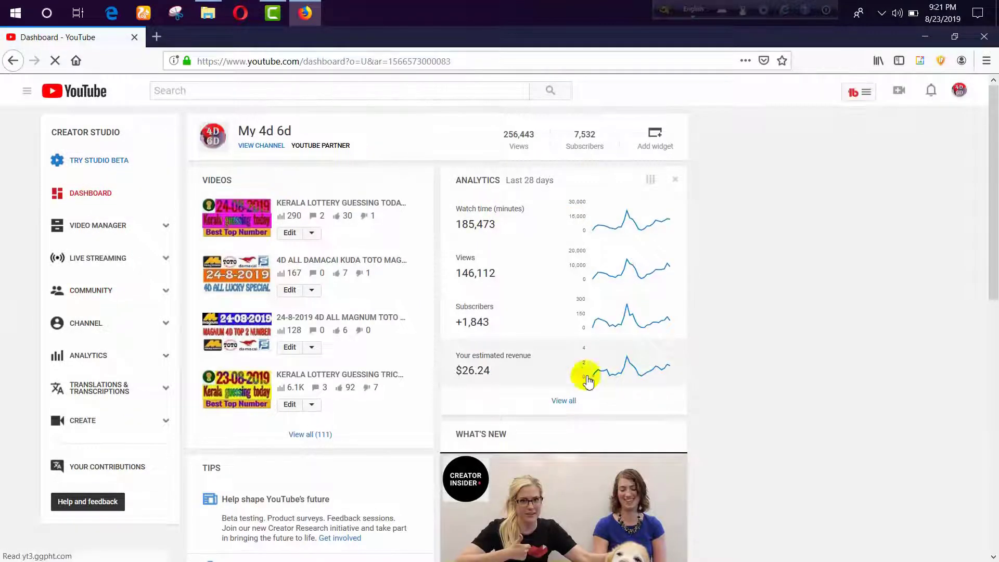
{"action": "left_click", "coordinate": [82, 230]}
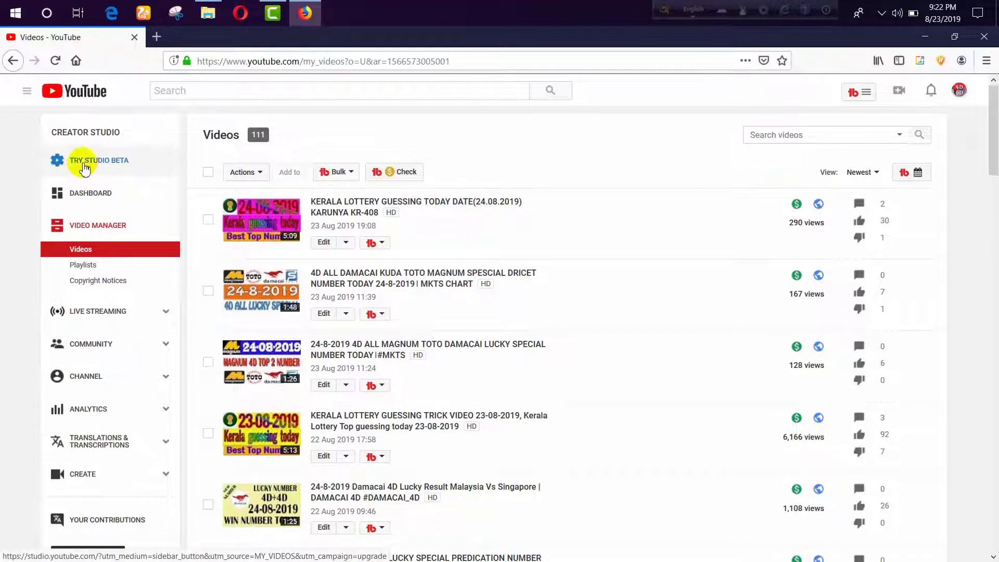
{"action": "left_click", "coordinate": [126, 162]}
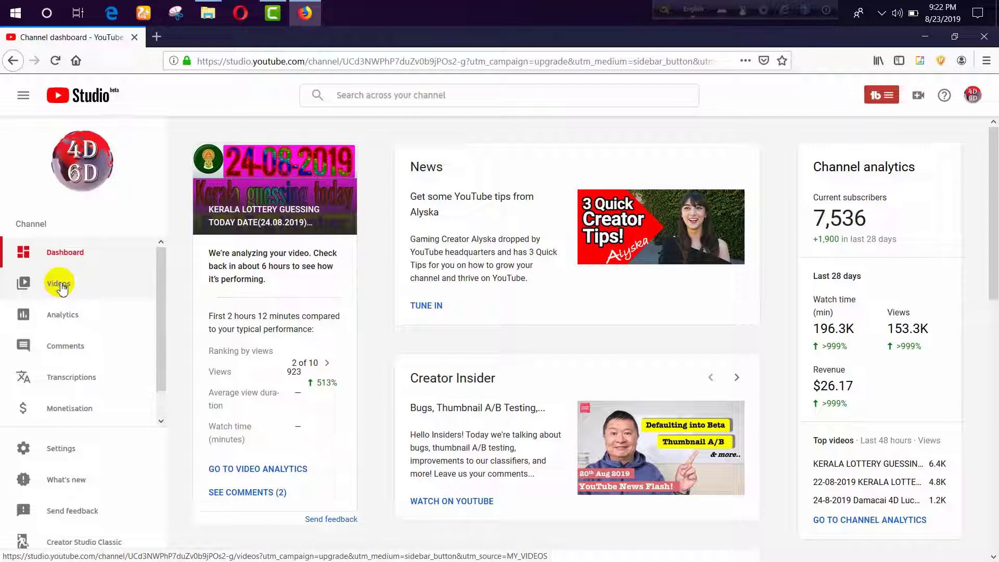
- Open the "22-08-2019 KERALA LOTTERY TODAY" video from the channel's uploads in the video editor
{"action": "left_click", "coordinate": [61, 285]}
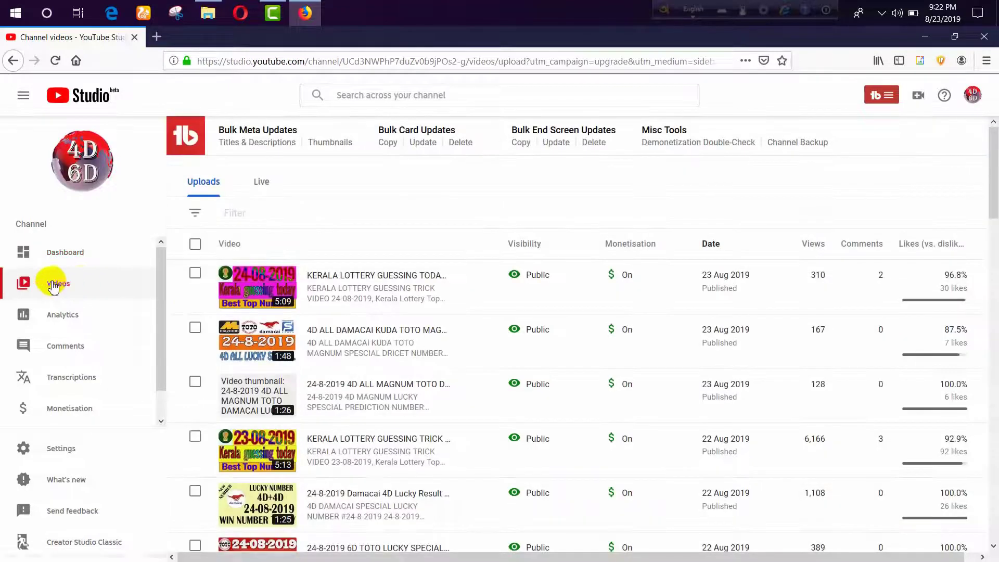
{"action": "scroll", "coordinate": [254, 296], "scroll_direction": "down", "scroll_amount": 8}
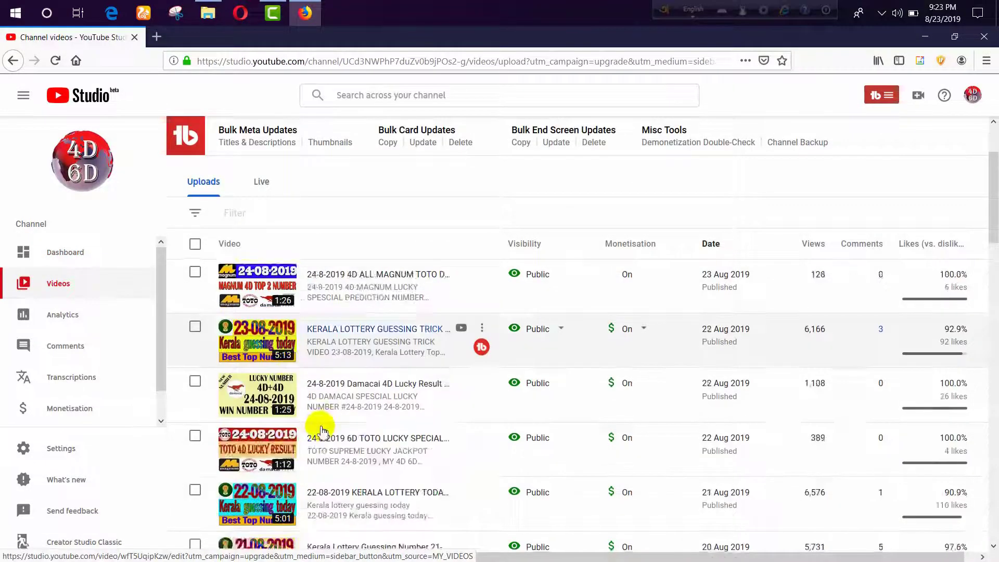
{"action": "left_click", "coordinate": [253, 311]}
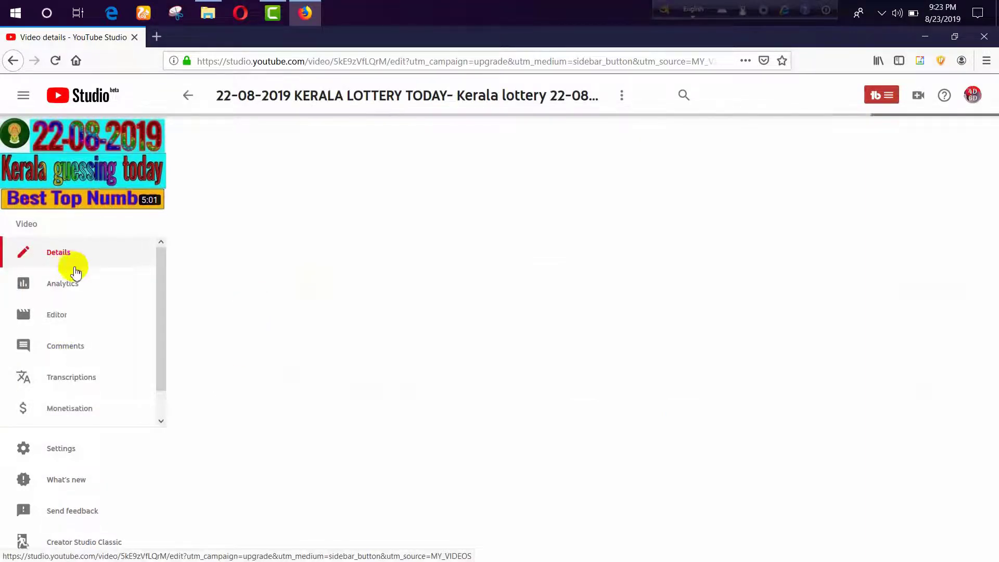
{"action": "left_click", "coordinate": [66, 317]}
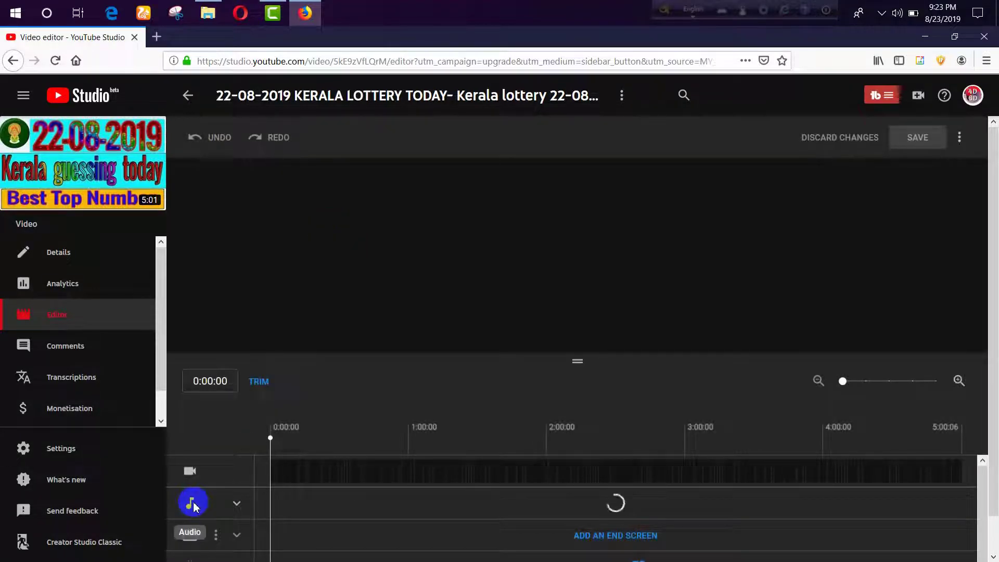
- Move the editor's playhead to about 0:08:13 and expand the audio track to see its options
{"action": "left_click_drag", "start_coordinate": [270, 437], "coordinate": [277, 473]}
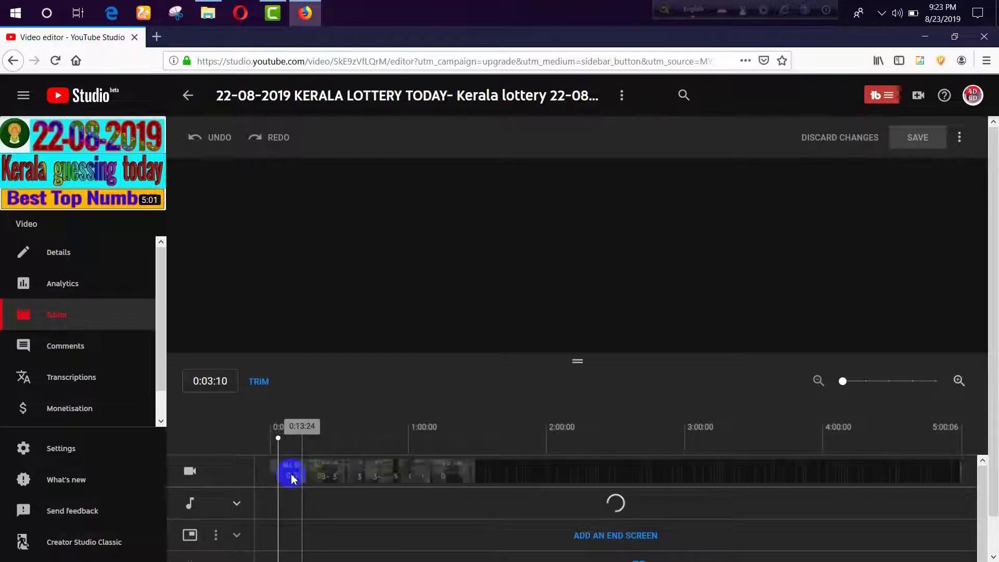
{"action": "left_click_drag", "start_coordinate": [278, 437], "coordinate": [289, 436]}
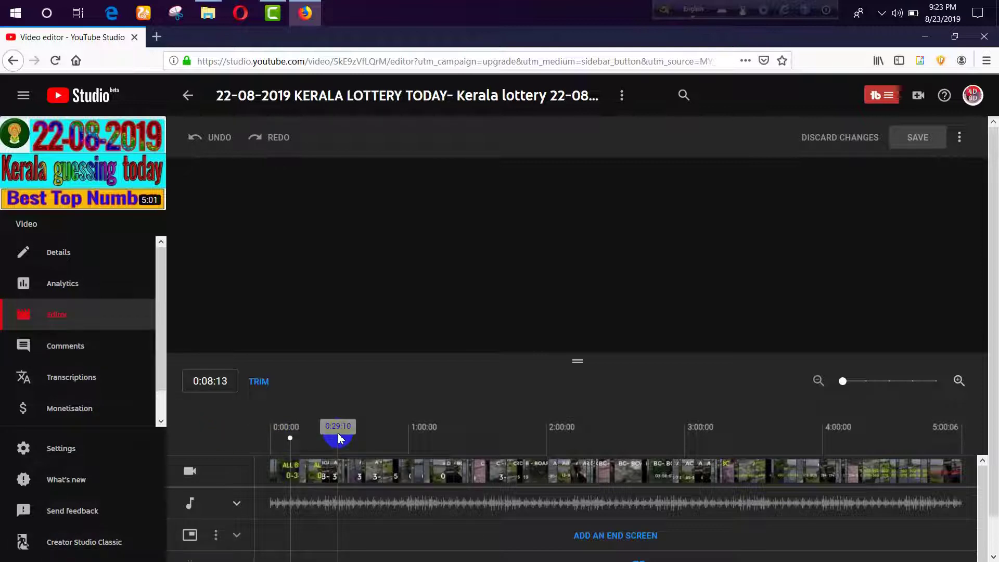
{"action": "left_click", "coordinate": [236, 503]}
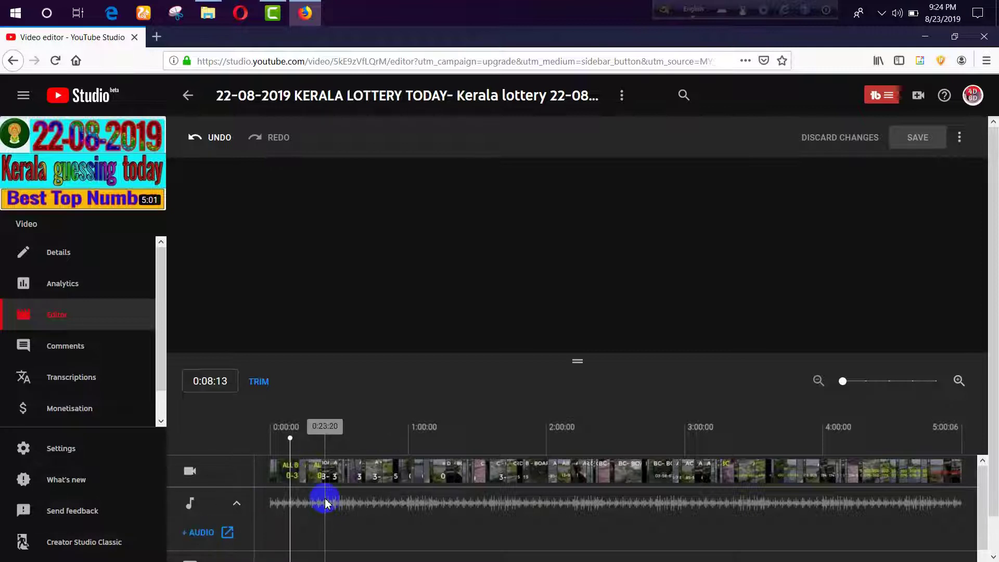
- Leave the video editor and return to the channel dashboard
{"action": "left_click", "coordinate": [6, 60]}
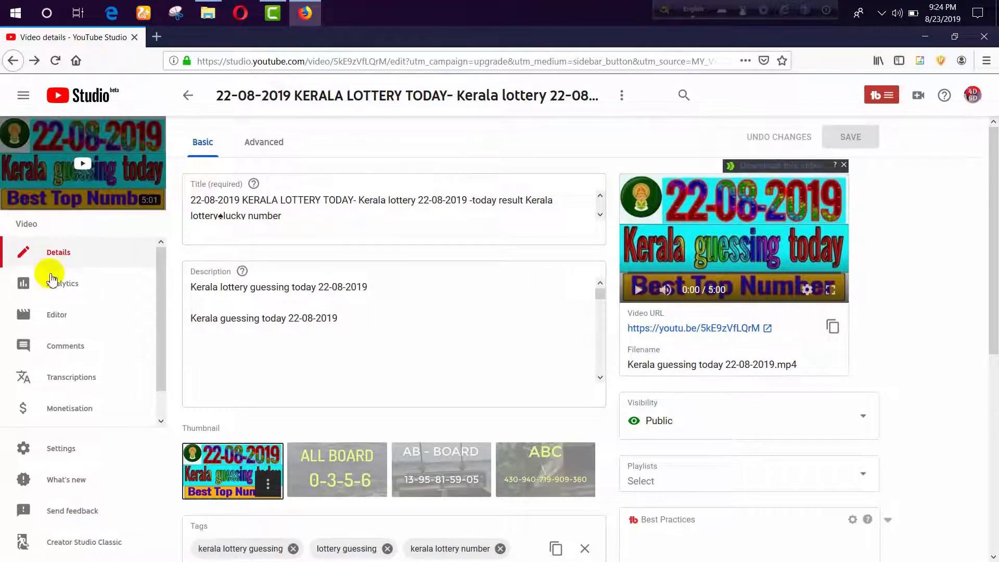
{"action": "left_click", "coordinate": [13, 62]}
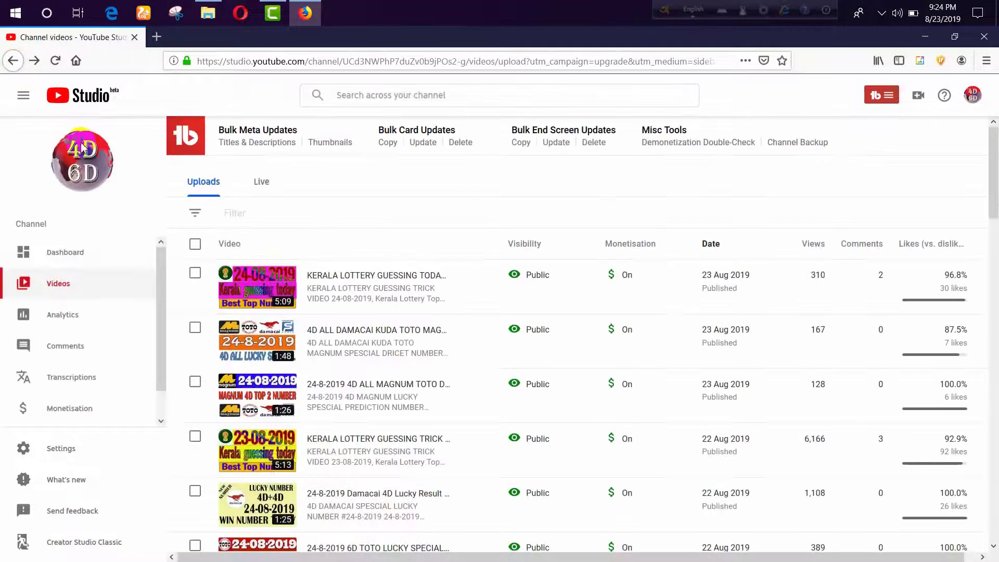
{"action": "left_click", "coordinate": [73, 251]}
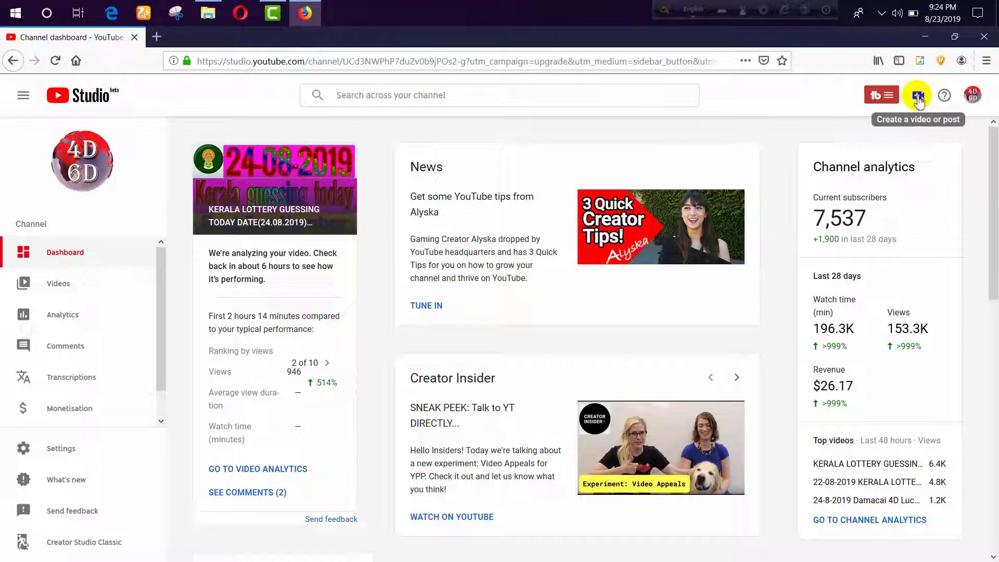
- Start an upload with Upload video (beta), dismiss the welcome tip, and choose the file "ashik4u ball intro.mp4"
{"action": "left_click", "coordinate": [918, 98]}
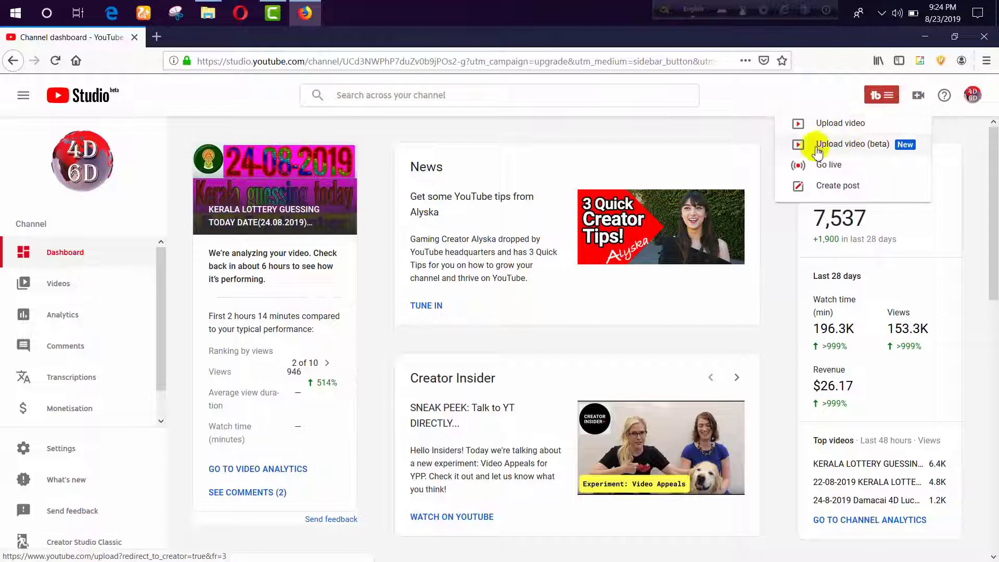
{"action": "left_click", "coordinate": [872, 149]}
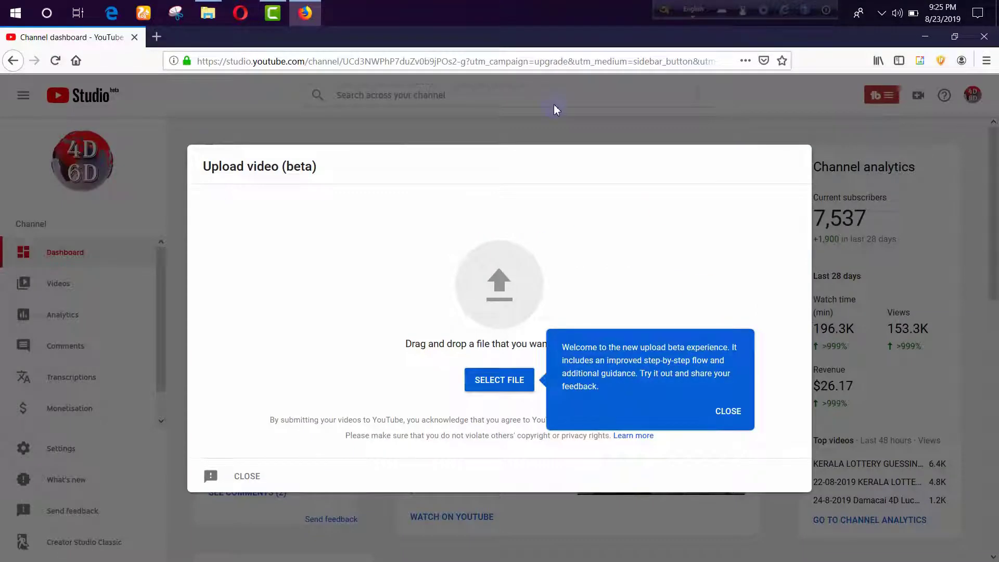
{"action": "left_click", "coordinate": [734, 412]}
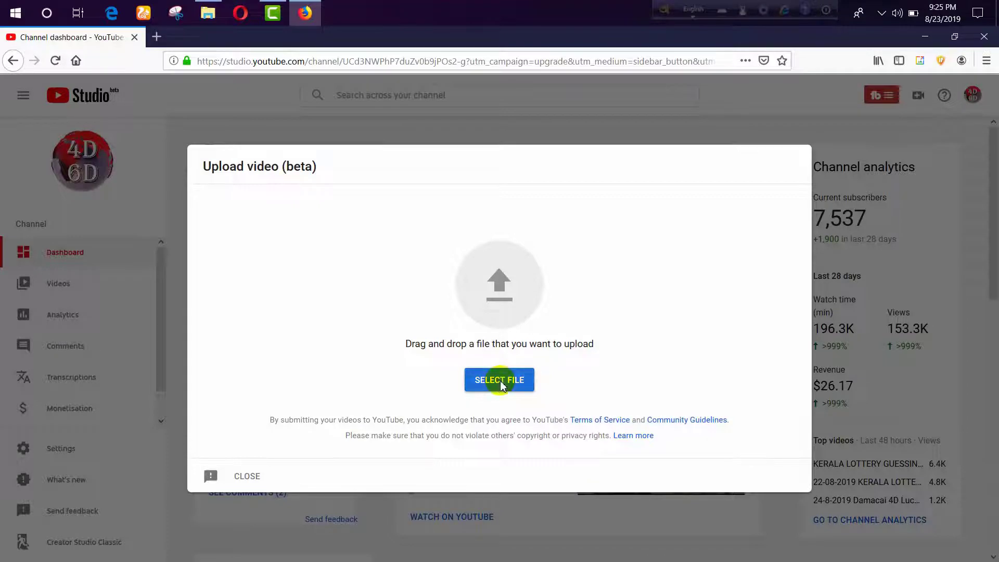
{"action": "left_click", "coordinate": [500, 382]}
{"action": "double_click", "coordinate": [551, 234]}
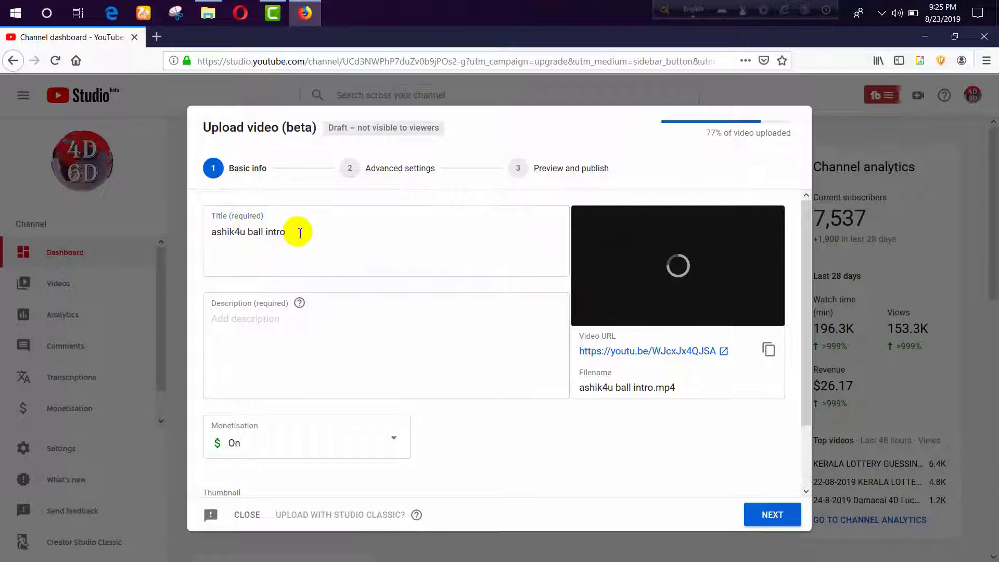
- Examine the Basic info fields of the upload, including the description, the monetisation choices and the custom thumbnail
{"action": "left_click", "coordinate": [245, 324]}
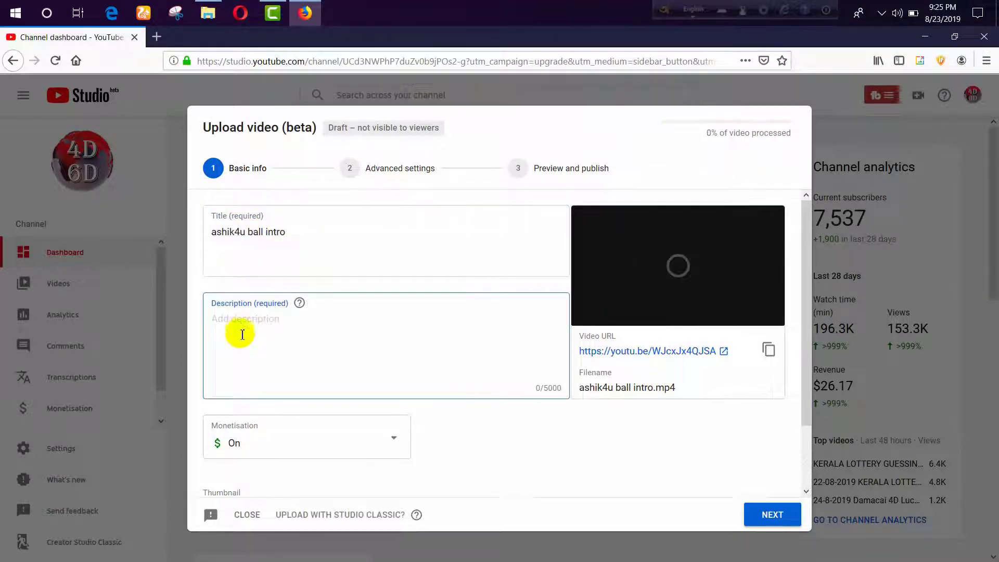
{"action": "scroll", "coordinate": [304, 325], "scroll_direction": "down", "scroll_amount": 1}
{"action": "scroll", "coordinate": [304, 325], "scroll_direction": "down", "scroll_amount": 2}
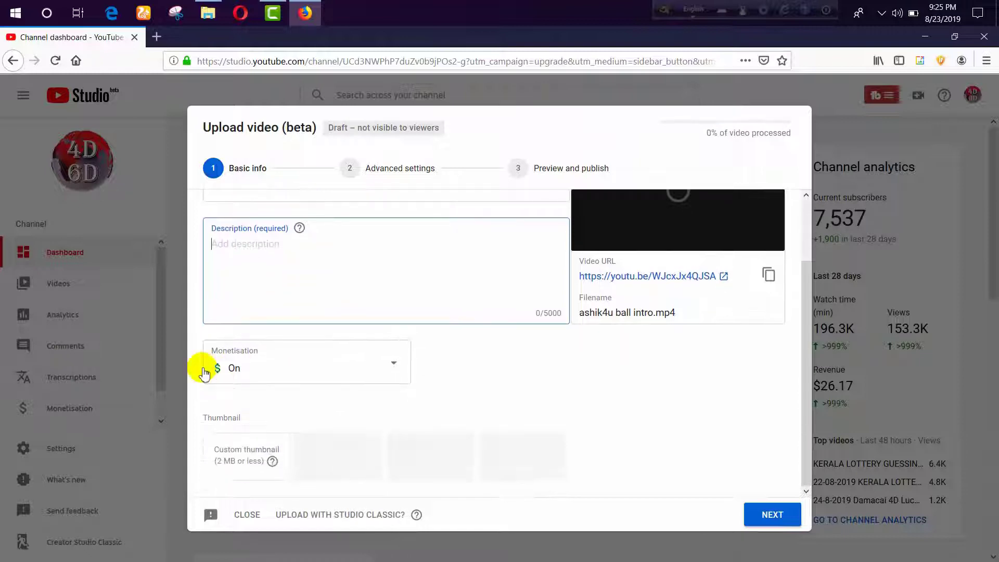
{"action": "left_click", "coordinate": [394, 368]}
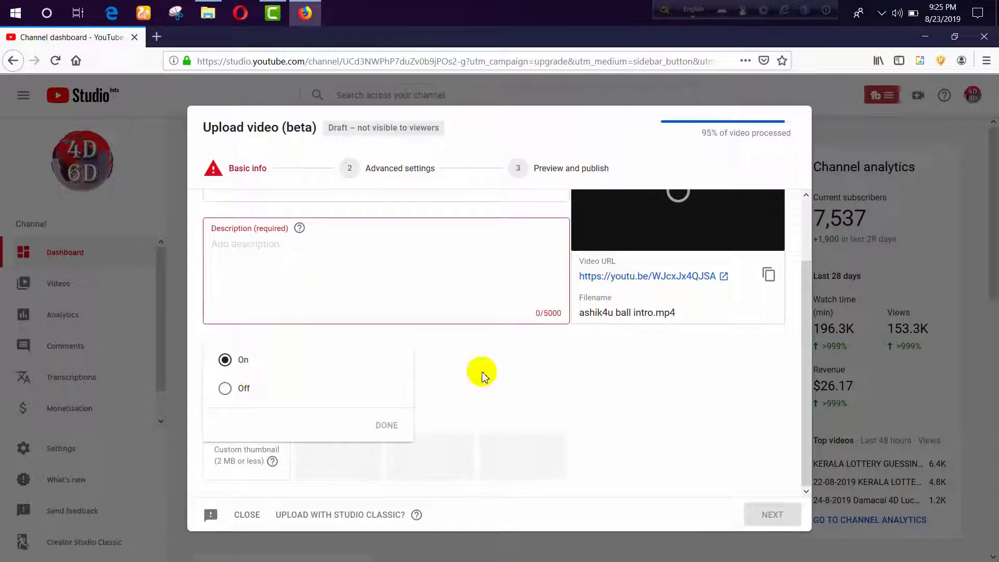
{"action": "left_click", "coordinate": [482, 371]}
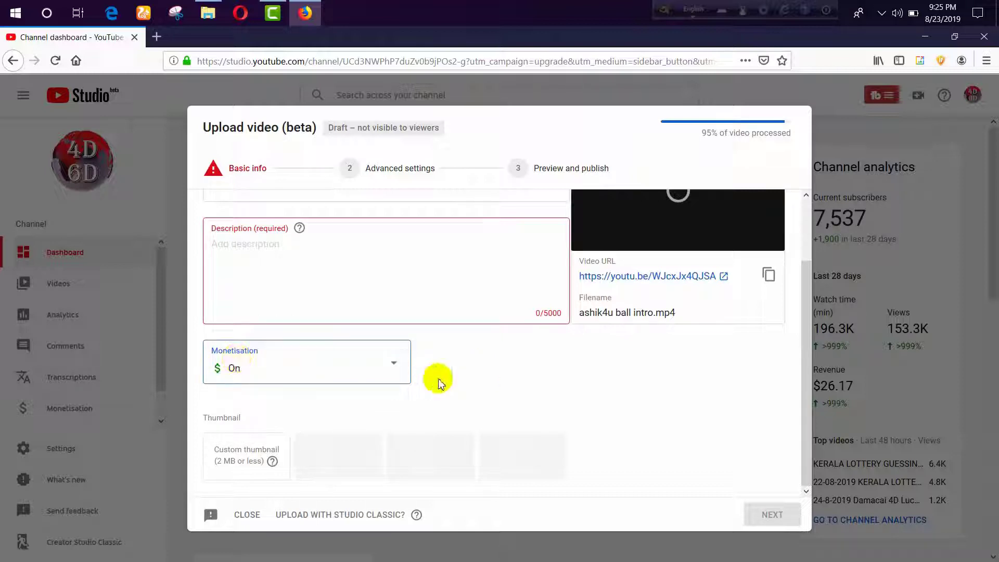
{"action": "left_click", "coordinate": [235, 462]}
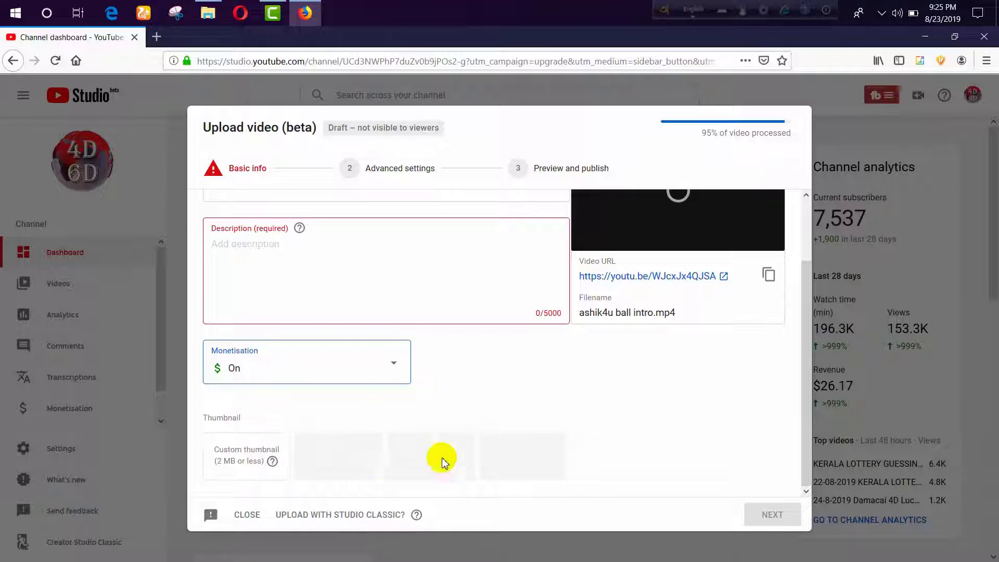
{"action": "scroll", "coordinate": [650, 309], "scroll_direction": "up", "scroll_amount": 2}
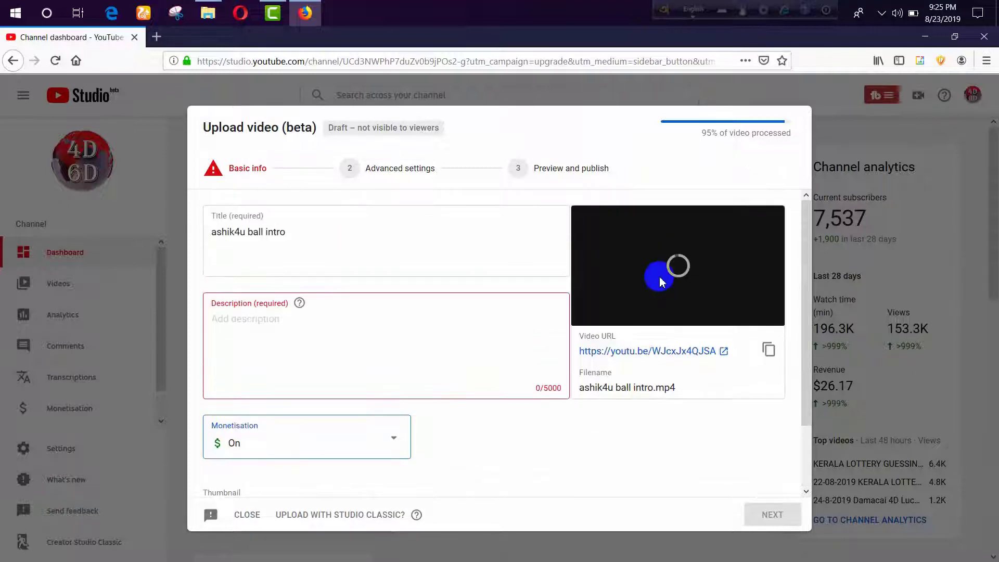
{"action": "scroll", "coordinate": [387, 473], "scroll_direction": "down", "scroll_amount": 2}
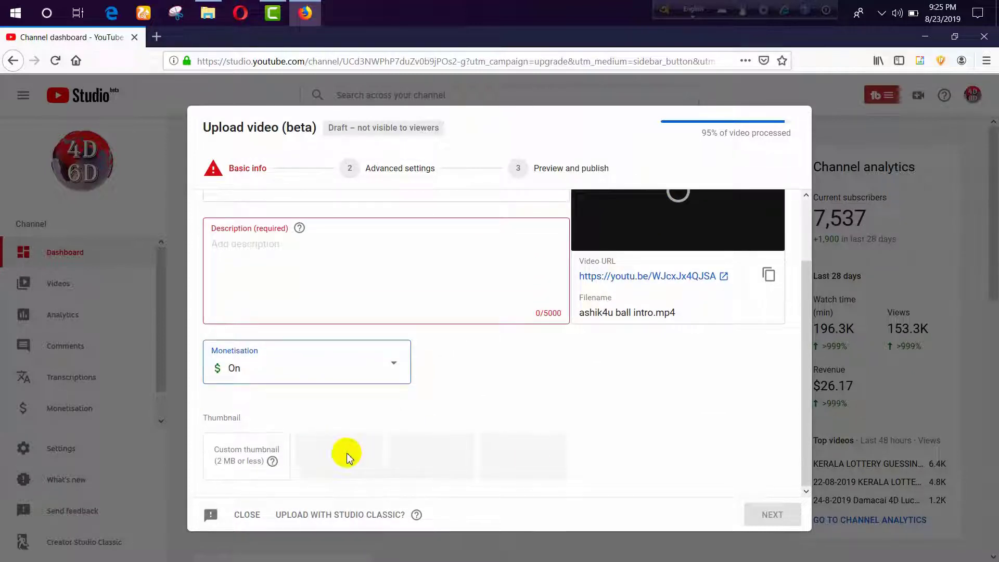
- Set the green field "please like comment share" image from the YOU TUBE folder on the Desktop as the custom thumbnail
{"action": "left_click", "coordinate": [222, 465]}
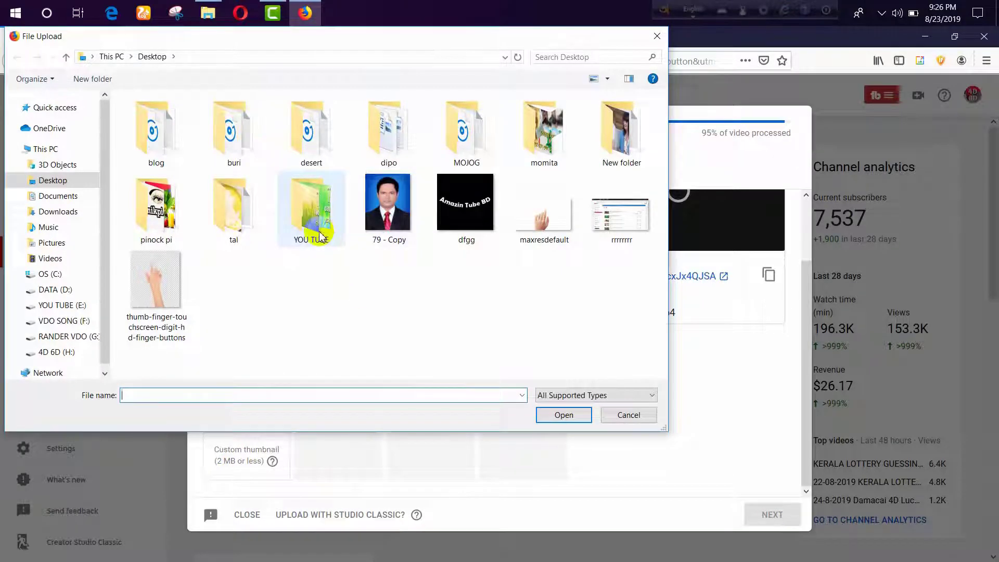
{"action": "double_click", "coordinate": [321, 235]}
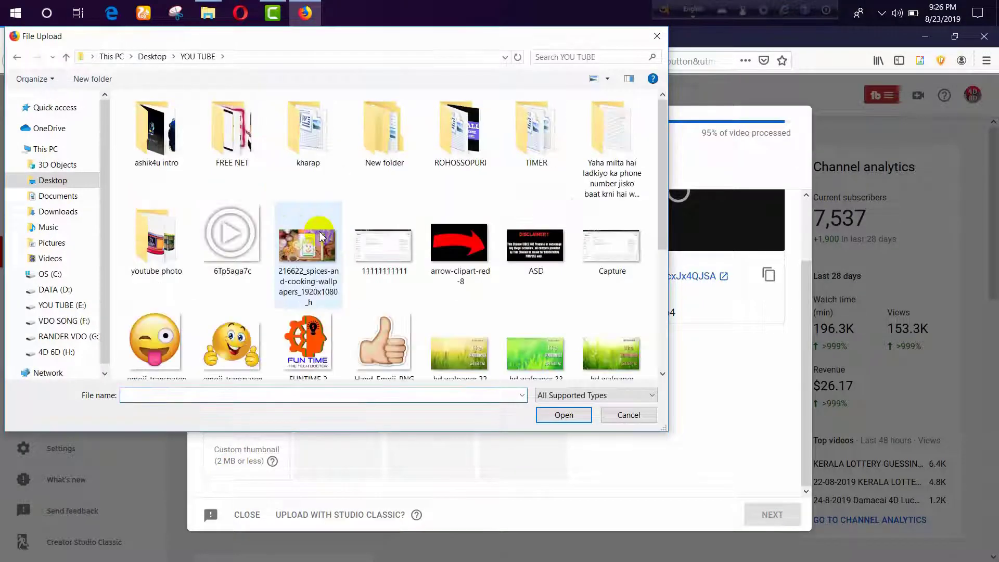
{"action": "double_click", "coordinate": [471, 364]}
- Enter "funtime" as the video's description
{"action": "left_click", "coordinate": [263, 248]}
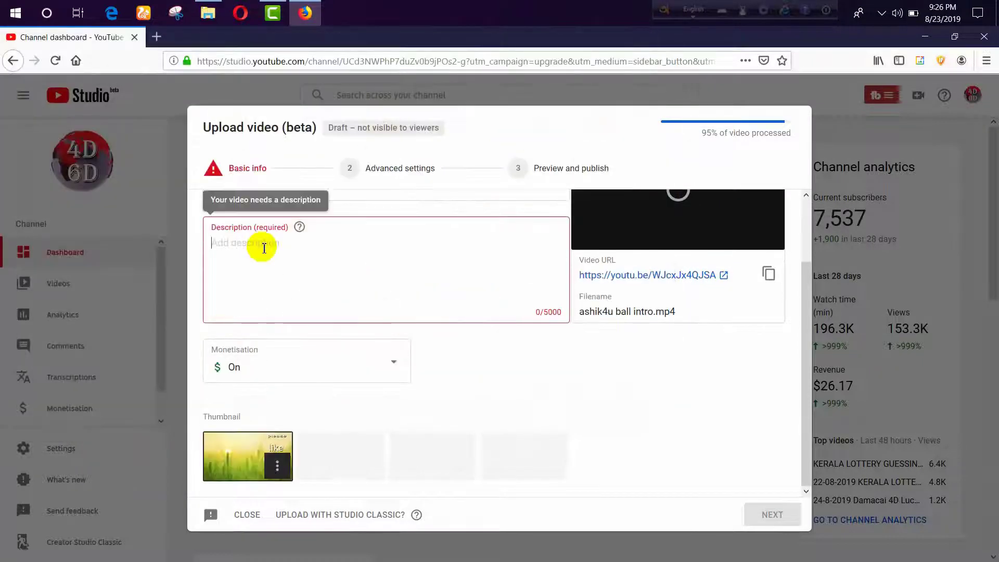
{"action": "scroll", "coordinate": [286, 291], "scroll_direction": "up", "scroll_amount": 2}
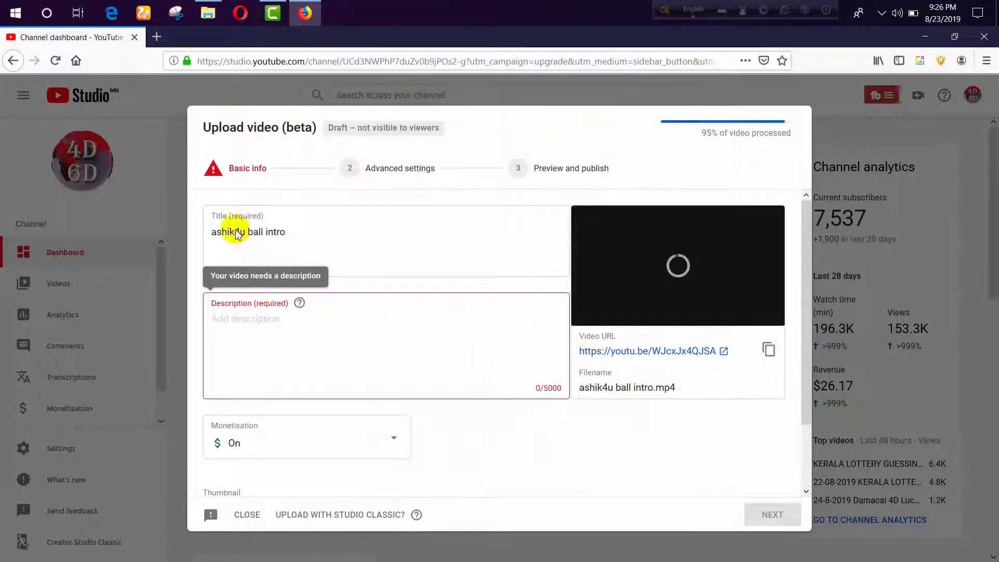
{"action": "type", "text": "funtime"}
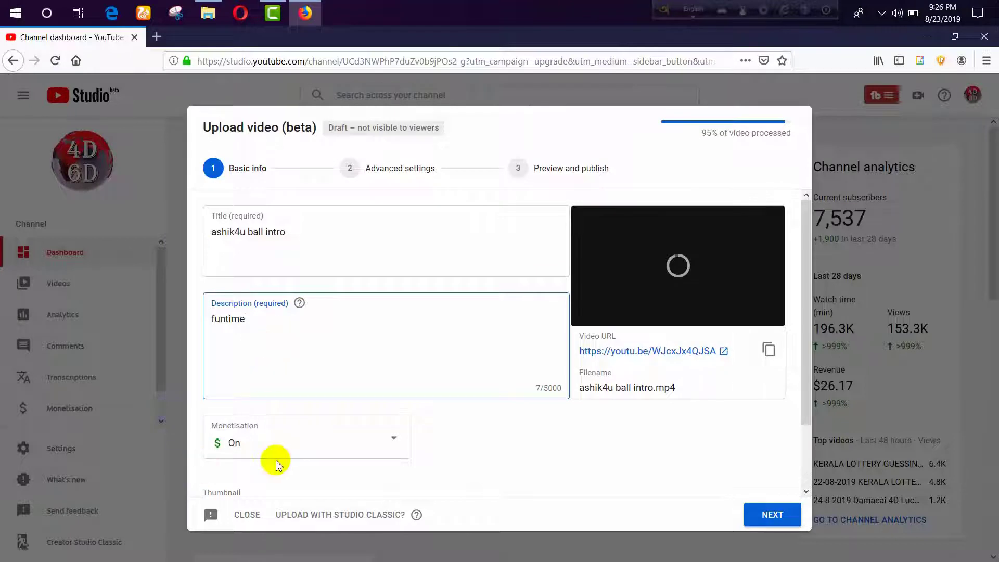
- Review the completed Basic info page, checking the title, description, video preview, monetisation and thumbnail choices
{"action": "scroll", "coordinate": [275, 452], "scroll_direction": "down", "scroll_amount": 3}
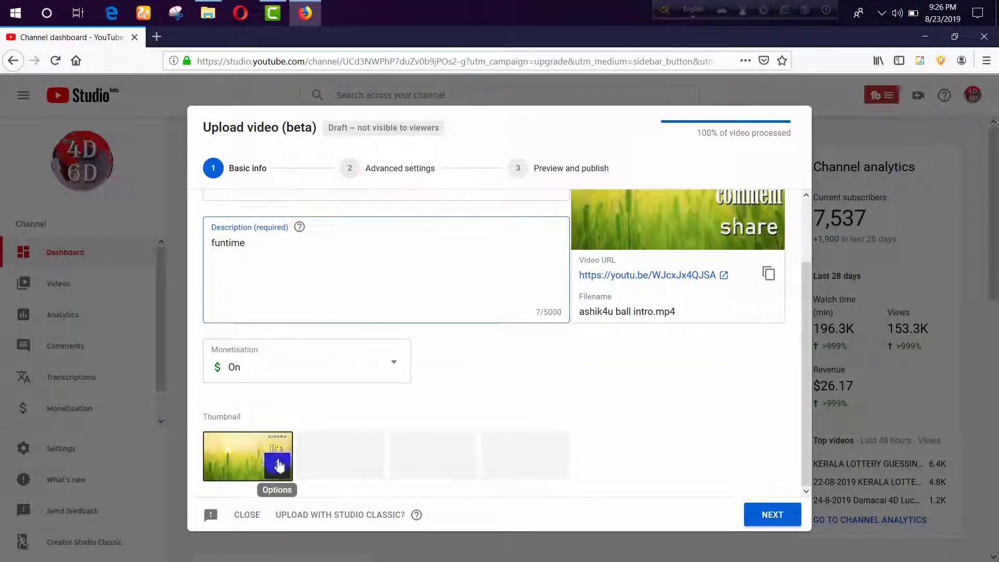
{"action": "scroll", "coordinate": [743, 231], "scroll_direction": "up", "scroll_amount": 3}
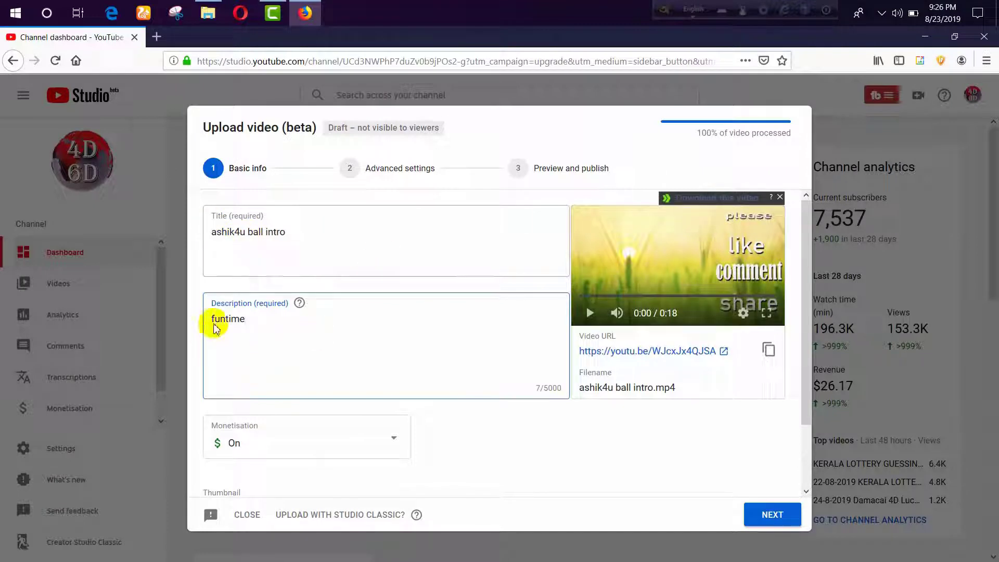
{"action": "scroll", "coordinate": [276, 441], "scroll_direction": "down", "scroll_amount": 1}
{"action": "scroll", "coordinate": [276, 441], "scroll_direction": "down", "scroll_amount": 3}
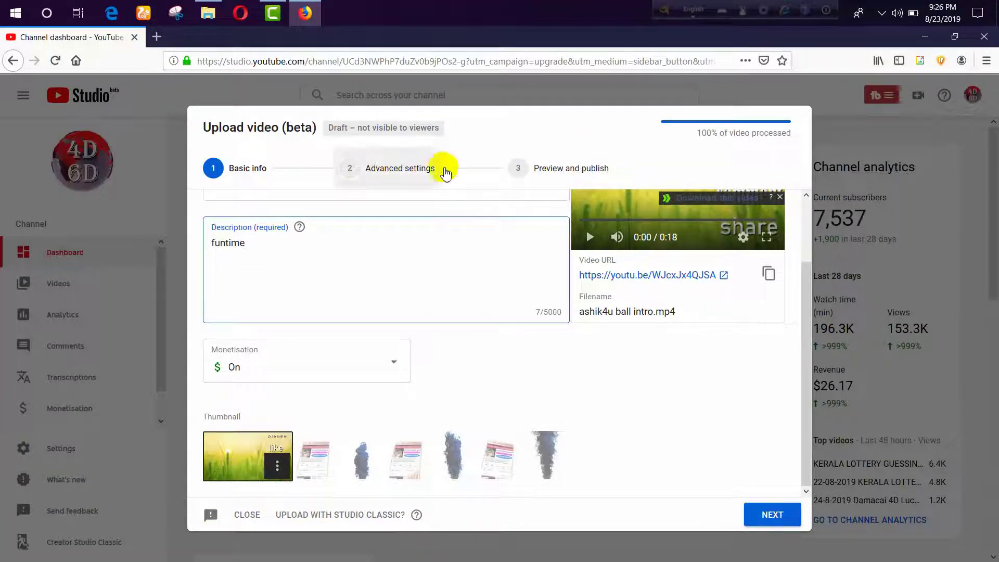
{"action": "scroll", "coordinate": [403, 397], "scroll_direction": "up", "scroll_amount": 3}
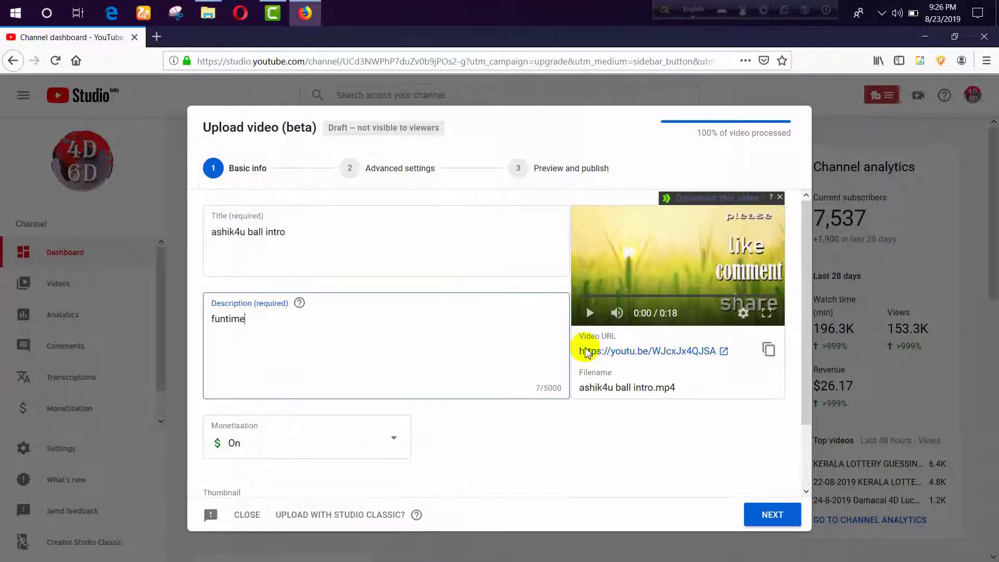
{"action": "scroll", "coordinate": [468, 354], "scroll_direction": "down", "scroll_amount": 2}
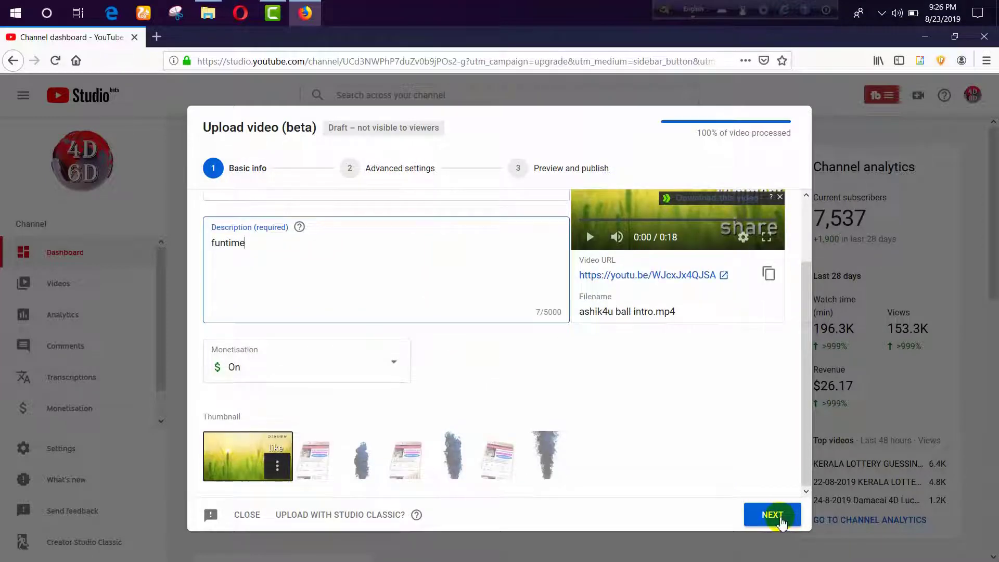
{"action": "scroll", "coordinate": [361, 323], "scroll_direction": "up", "scroll_amount": 2}
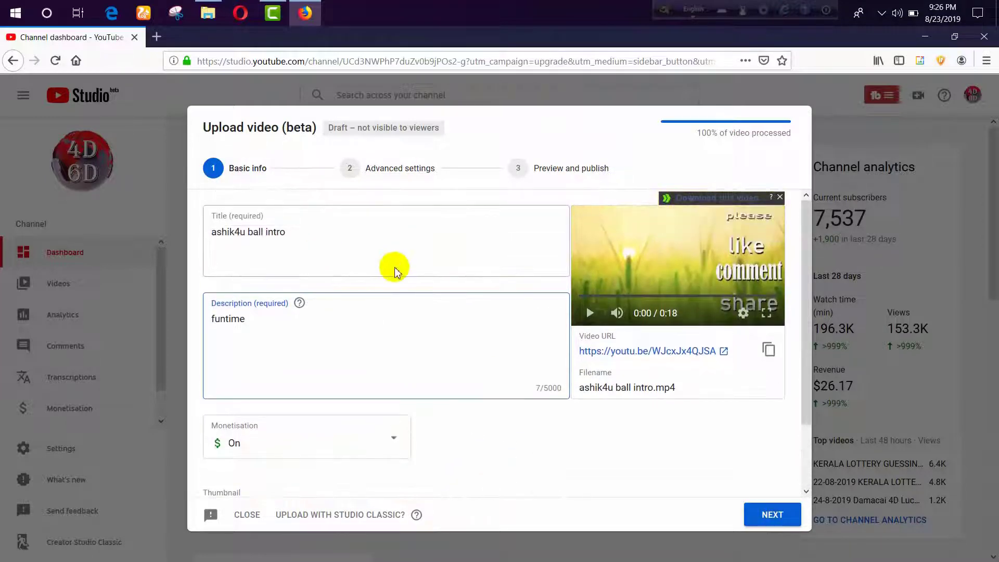
- Check the video's title and description on the Basic info page, and continue the upload to Advanced settings
{"action": "key", "text": "shift+Tab"}
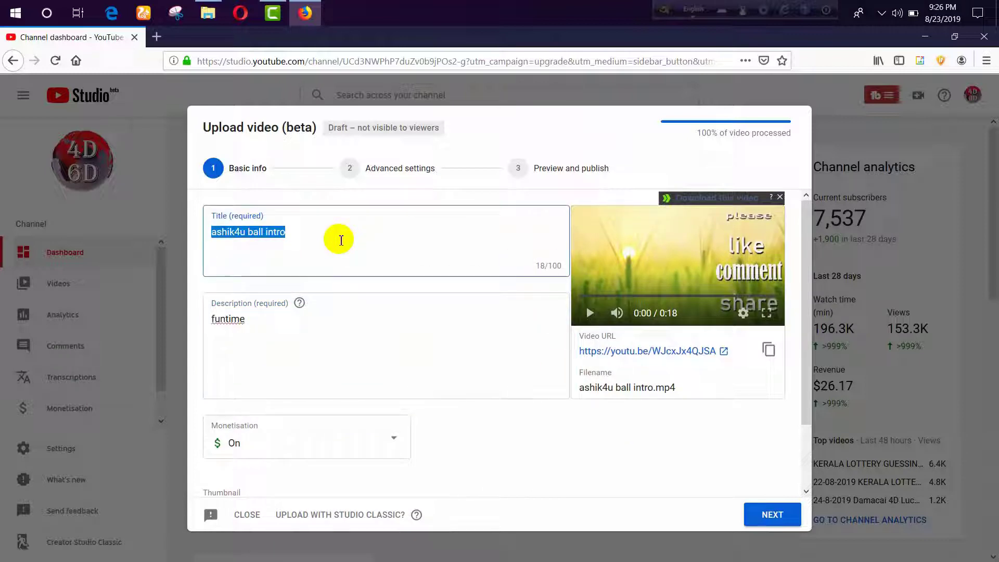
{"action": "left_click", "coordinate": [305, 376]}
{"action": "left_click", "coordinate": [310, 362]}
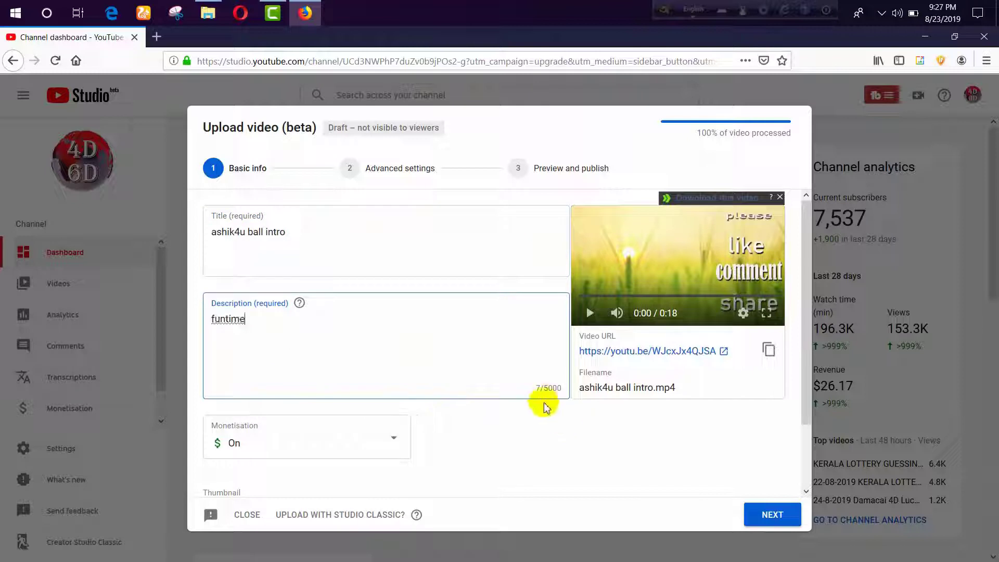
{"action": "scroll", "coordinate": [307, 351], "scroll_direction": "down", "scroll_amount": 3}
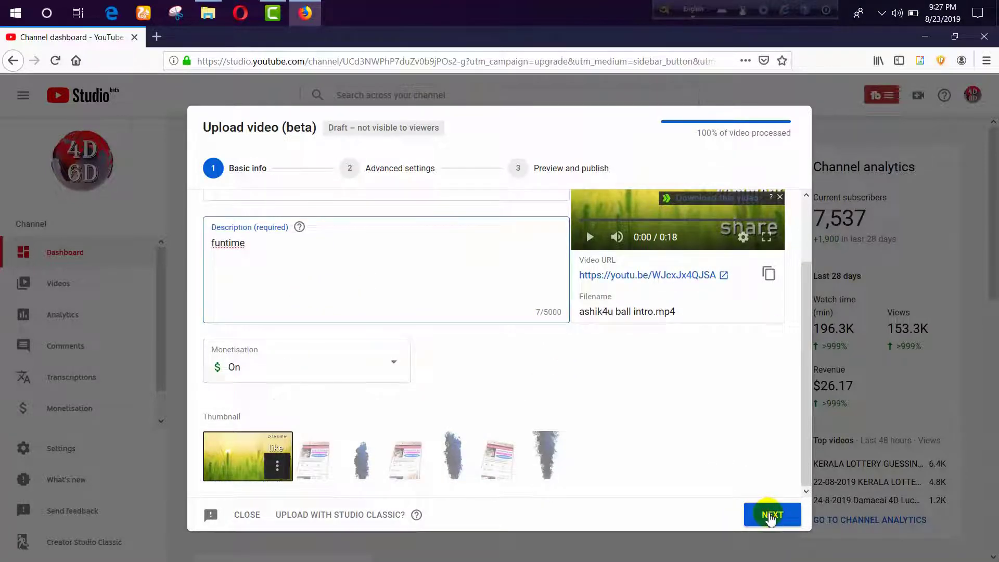
{"action": "left_click", "coordinate": [771, 514]}
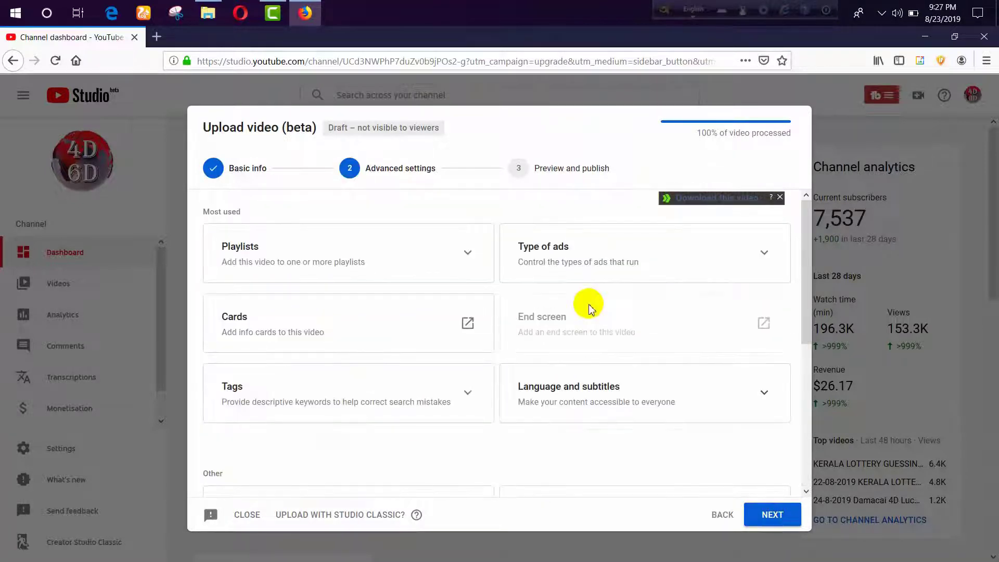
- Add the video to the first listed playlist, ঘূর্ণিঝড় ফণী, and show the types of ads that run on it
{"action": "left_click", "coordinate": [468, 254]}
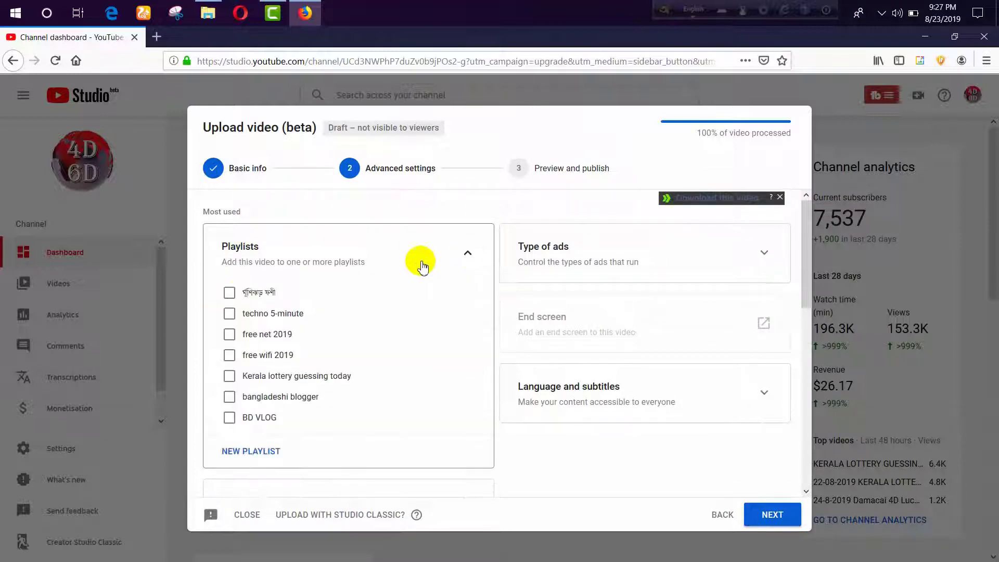
{"action": "left_click", "coordinate": [240, 294]}
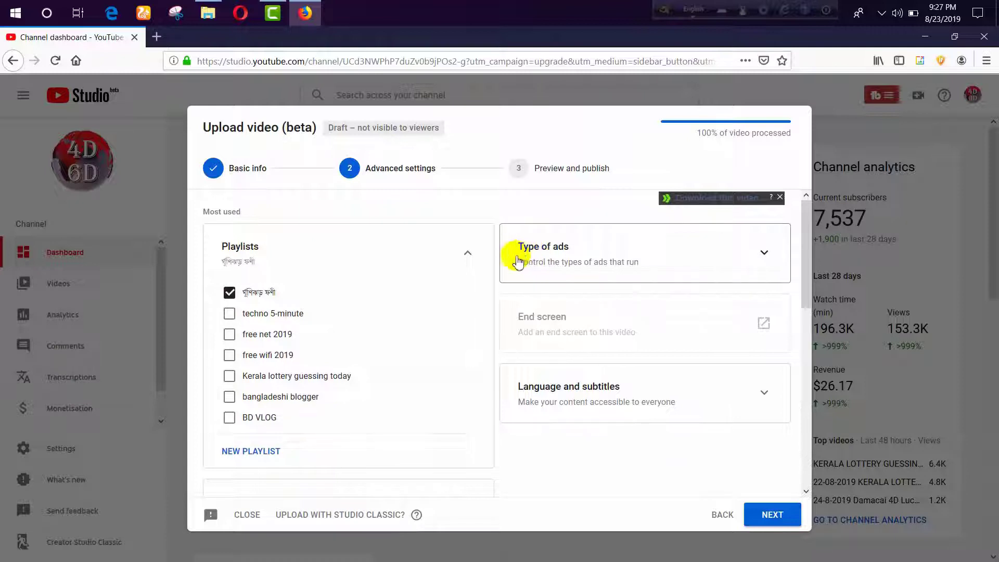
{"action": "left_click", "coordinate": [562, 254]}
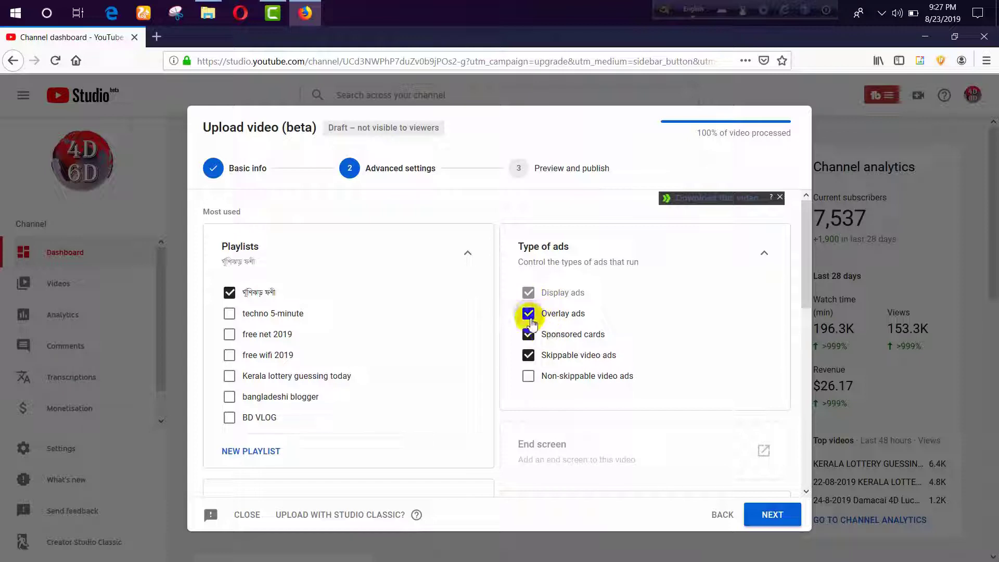
- Create a video card at 0:01 linking to the "KERALA LOTTERY GUESSING TODAY DATE(24.08.2019) KARUNYA KR-408" upload
{"action": "scroll", "coordinate": [285, 261], "scroll_direction": "down", "scroll_amount": 5}
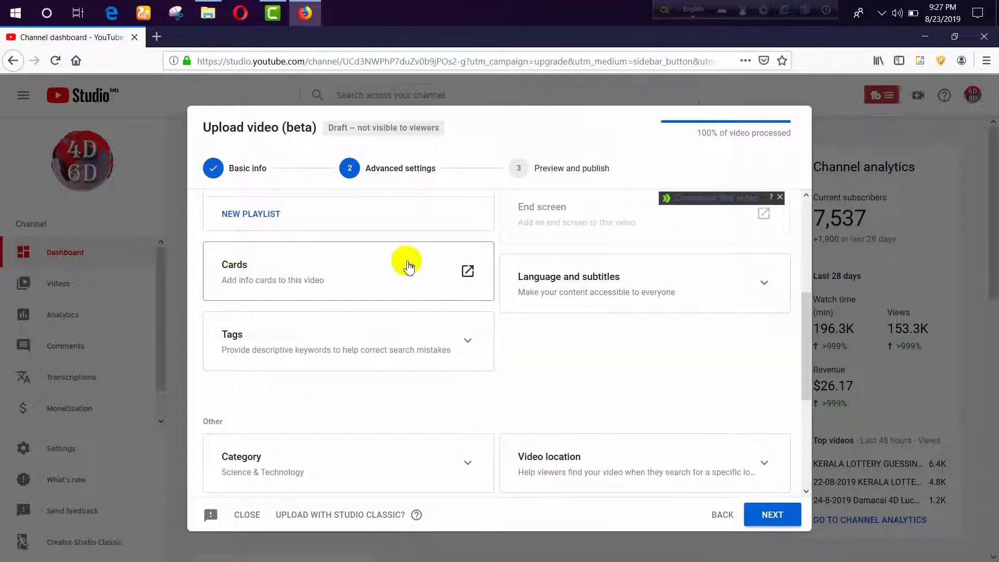
{"action": "left_click", "coordinate": [363, 280]}
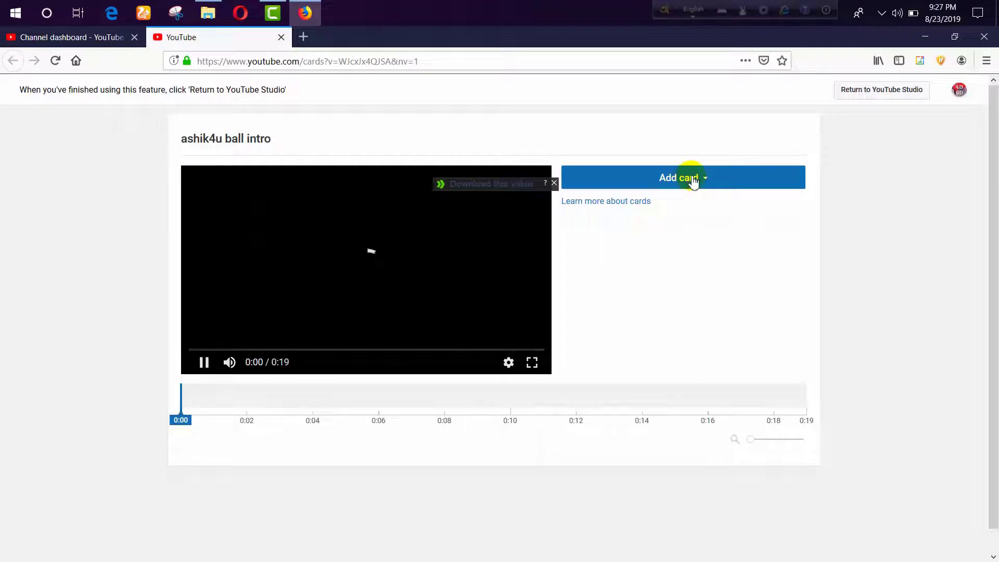
{"action": "left_click", "coordinate": [694, 182]}
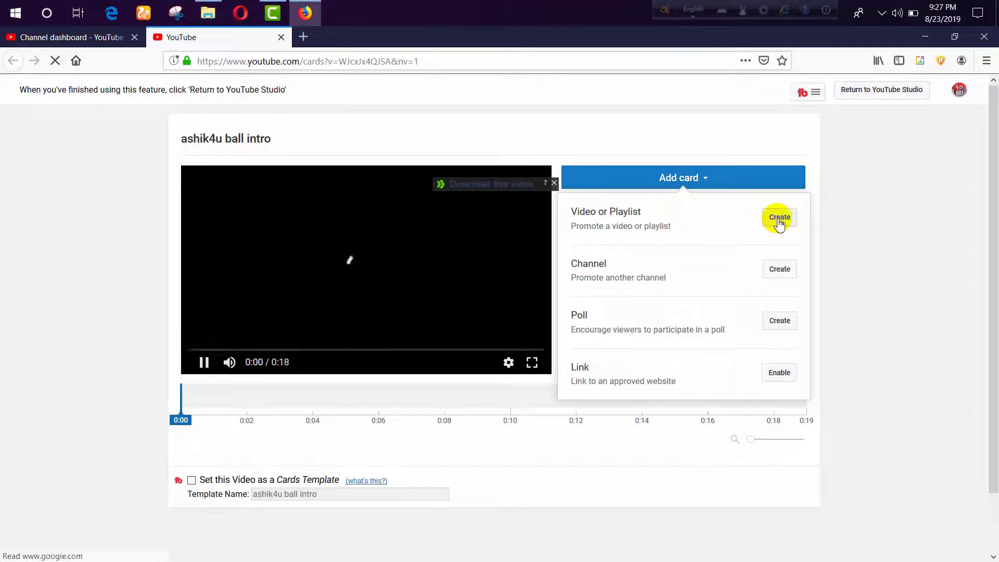
{"action": "left_click", "coordinate": [367, 260]}
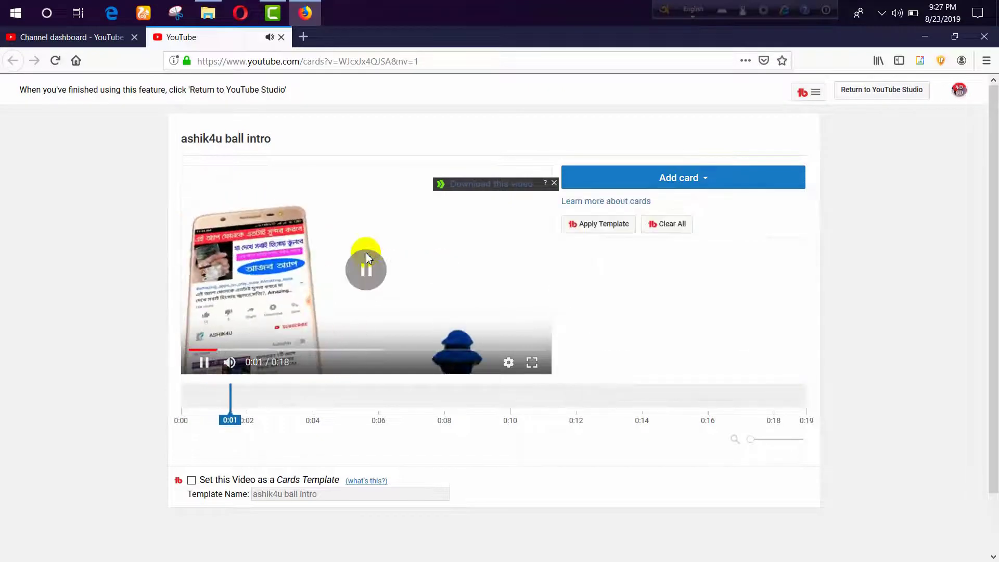
{"action": "left_click", "coordinate": [712, 188]}
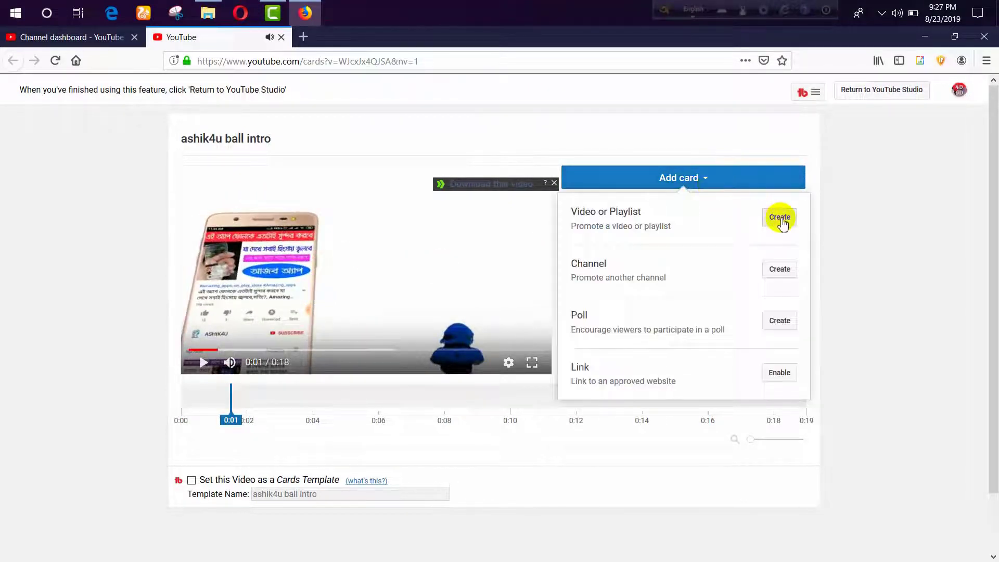
{"action": "left_click", "coordinate": [777, 216]}
{"action": "left_click", "coordinate": [391, 277]}
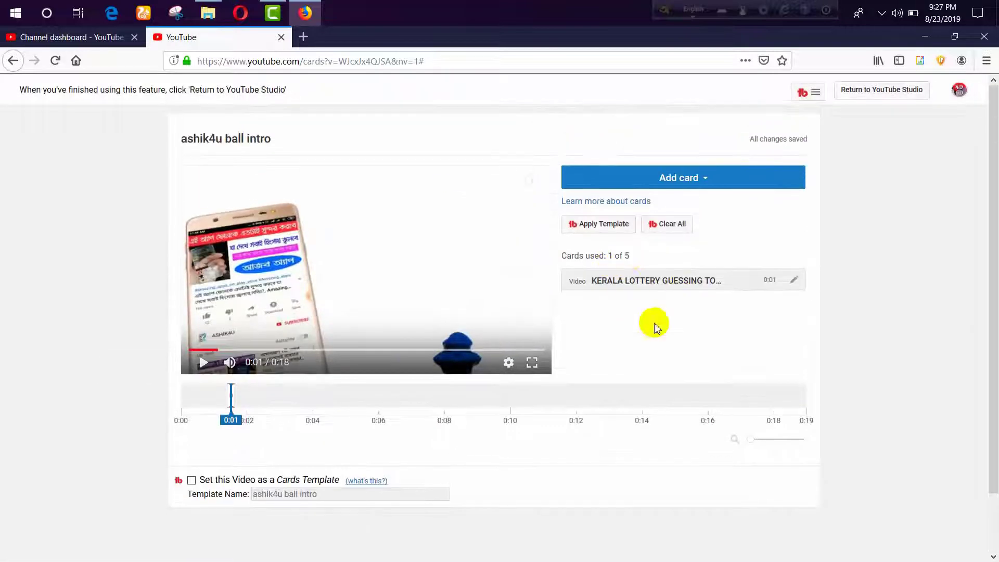
- Create a second video card at 0:07 linking to the "4D ALL DAMACAI KUDA" upload, and close the cards editor
{"action": "left_click", "coordinate": [431, 399]}
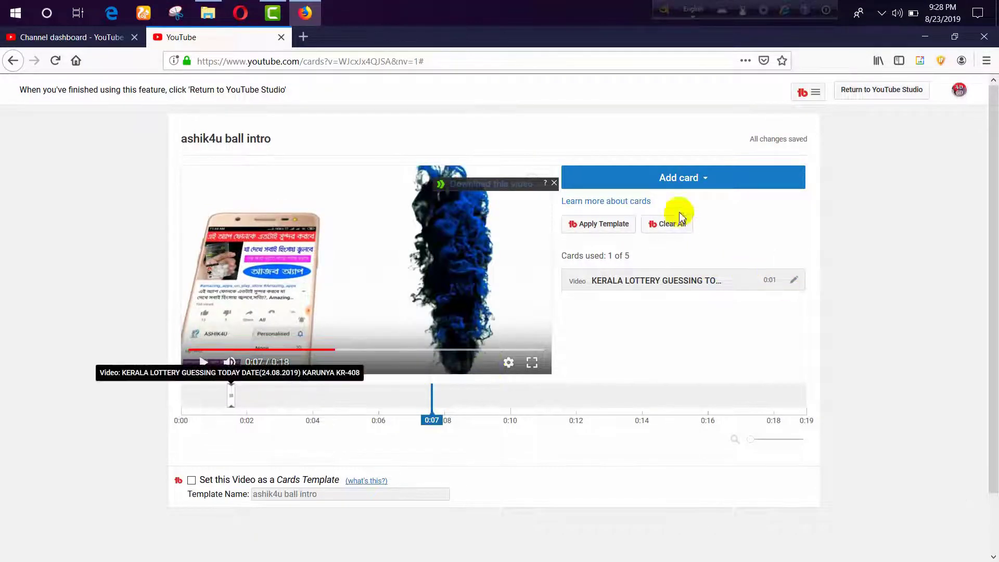
{"action": "left_click", "coordinate": [695, 182]}
{"action": "left_click", "coordinate": [778, 218]}
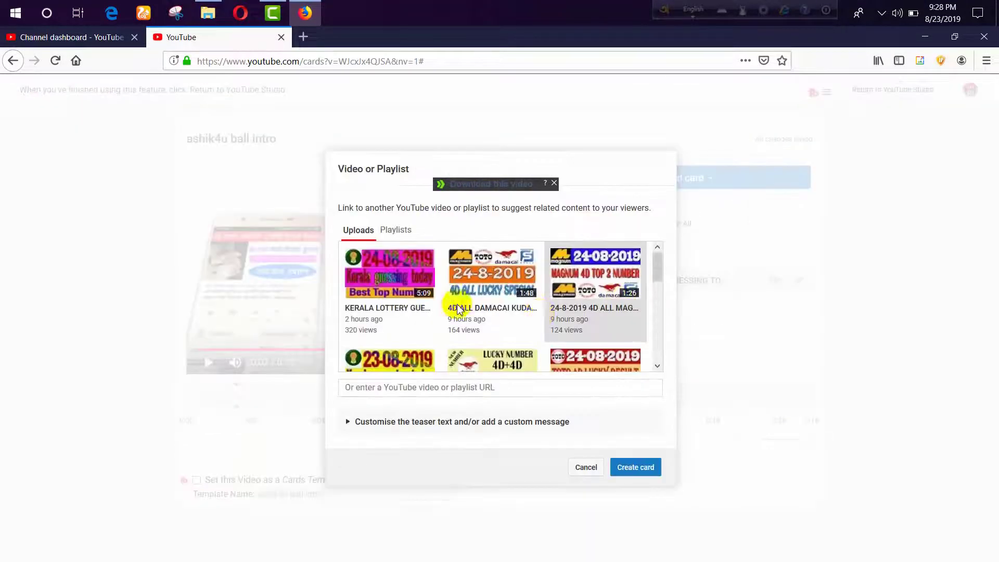
{"action": "left_click", "coordinate": [507, 293]}
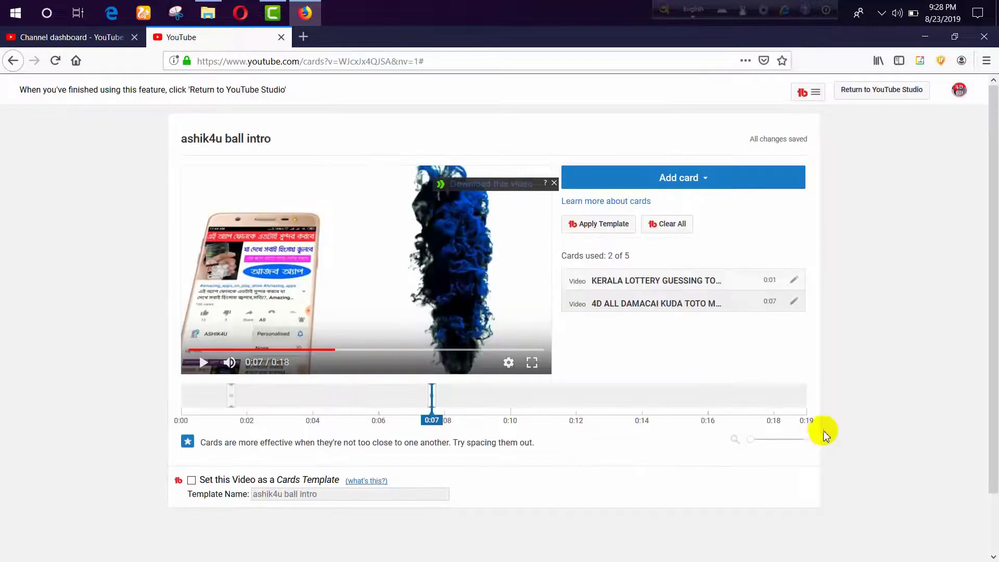
{"action": "scroll", "coordinate": [692, 291], "scroll_direction": "down", "scroll_amount": 2}
{"action": "scroll", "coordinate": [692, 291], "scroll_direction": "up", "scroll_amount": 2}
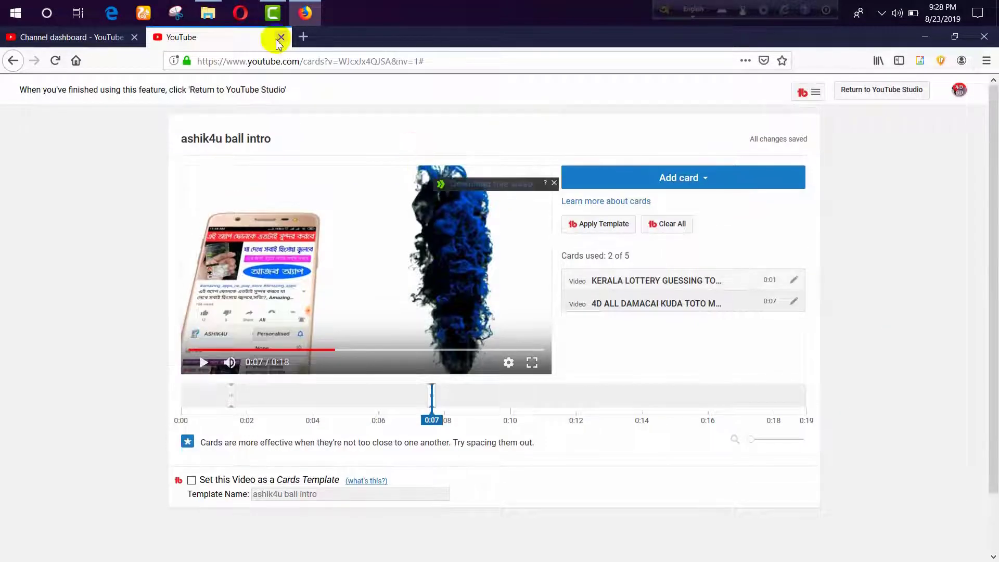
{"action": "left_click", "coordinate": [281, 37]}
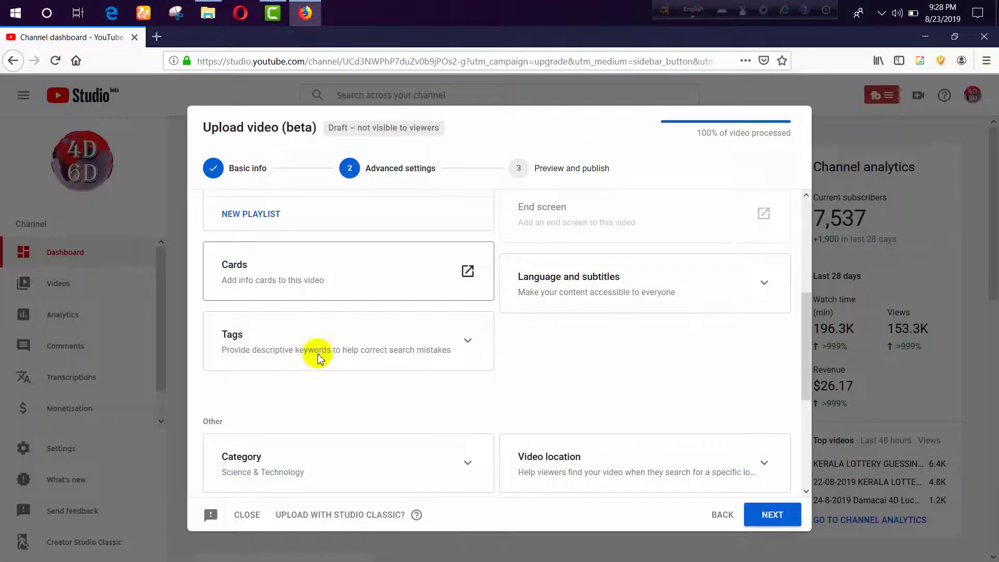
- Add the tag "bangla toutorial" to the video and show its category setting
{"action": "left_click", "coordinate": [293, 353]}
{"action": "left_click", "coordinate": [276, 407]}
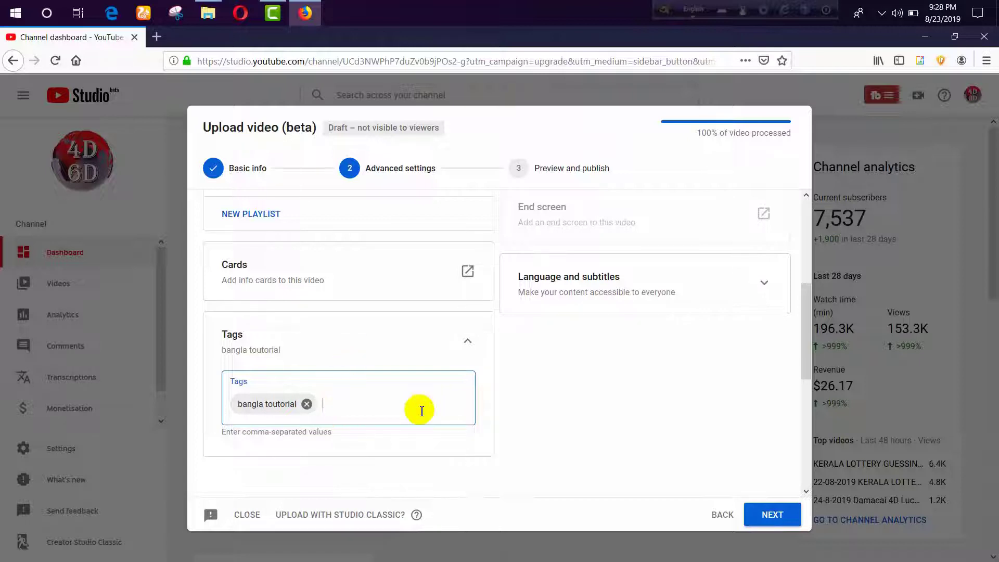
{"action": "scroll", "coordinate": [378, 402], "scroll_direction": "down", "scroll_amount": 4}
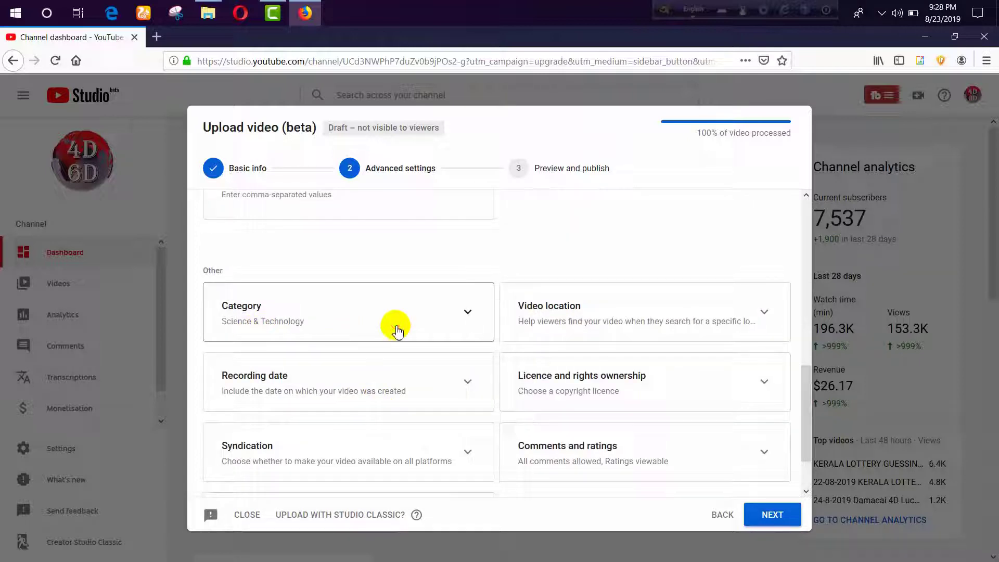
{"action": "left_click", "coordinate": [464, 313]}
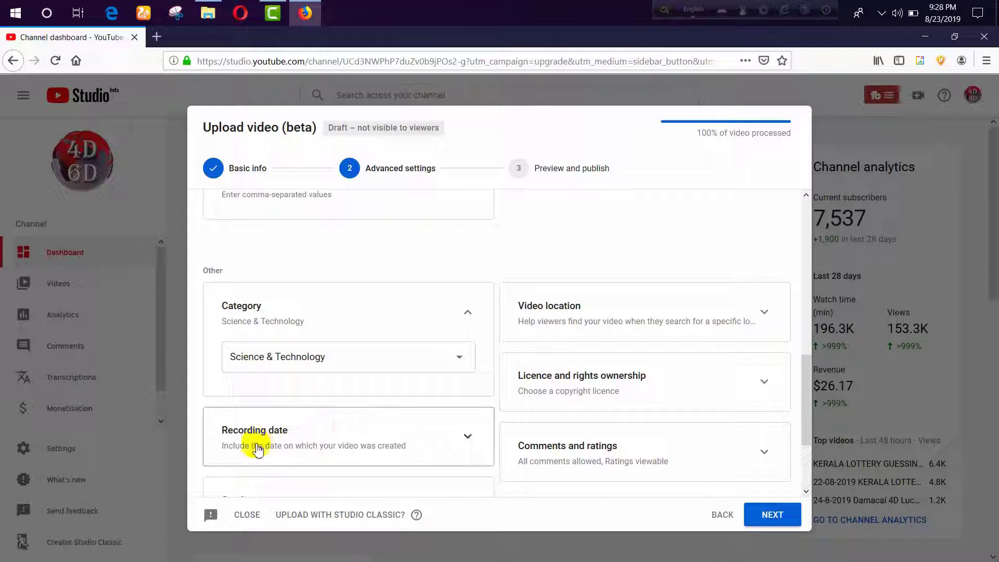
- Set the video's recording date to 23 Aug 2019
{"action": "left_click", "coordinate": [434, 443]}
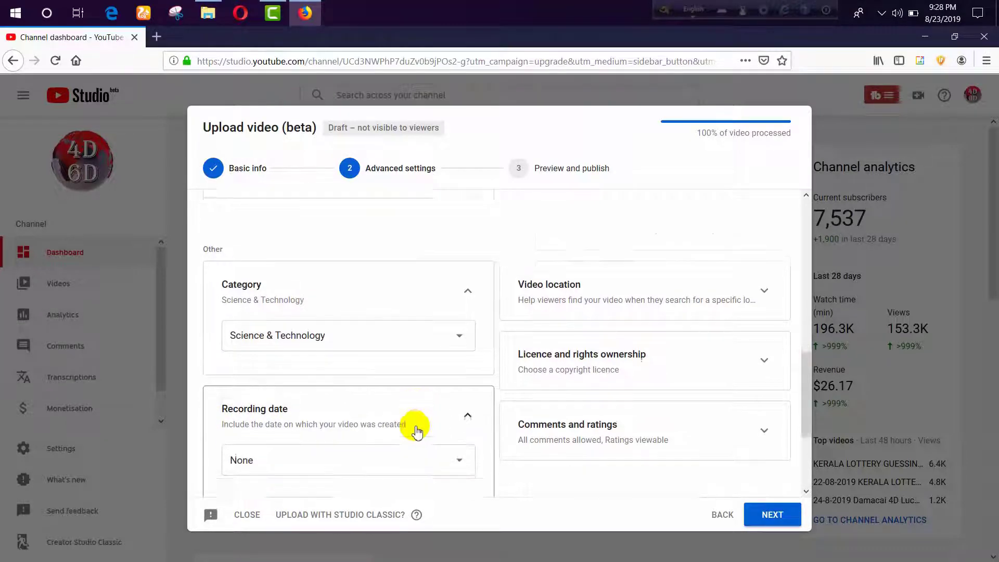
{"action": "scroll", "coordinate": [413, 426], "scroll_direction": "down", "scroll_amount": 3}
{"action": "left_click", "coordinate": [413, 359]}
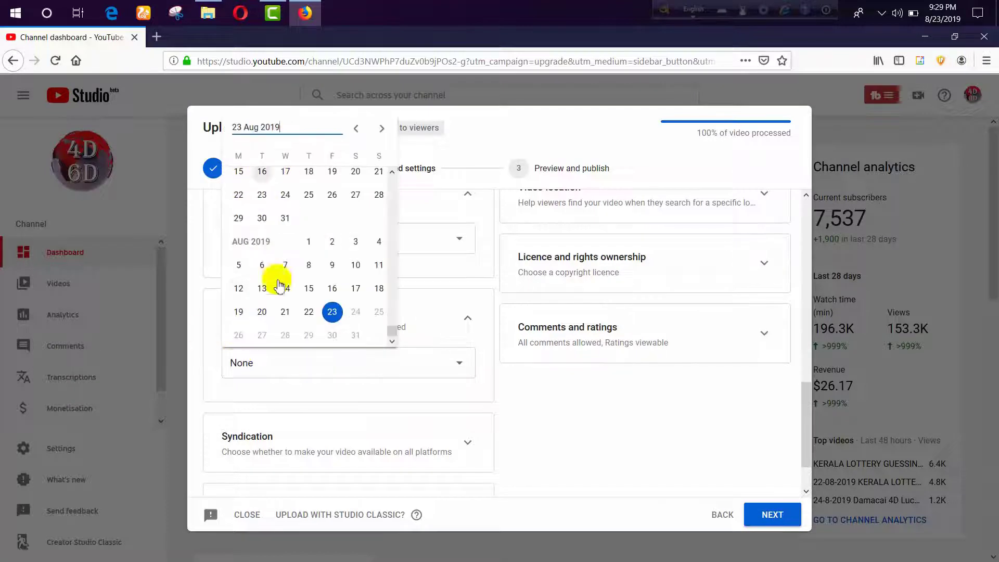
{"action": "left_click", "coordinate": [332, 312]}
- Show the syndication setting and turn off Allow embedding in the additional settings
{"action": "scroll", "coordinate": [335, 395], "scroll_direction": "down", "scroll_amount": 2}
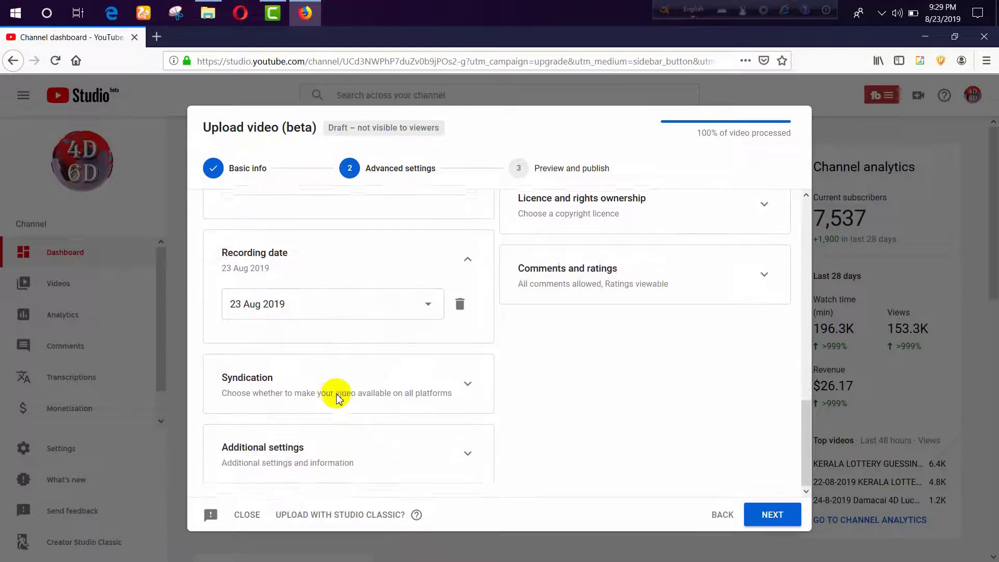
{"action": "left_click", "coordinate": [230, 400]}
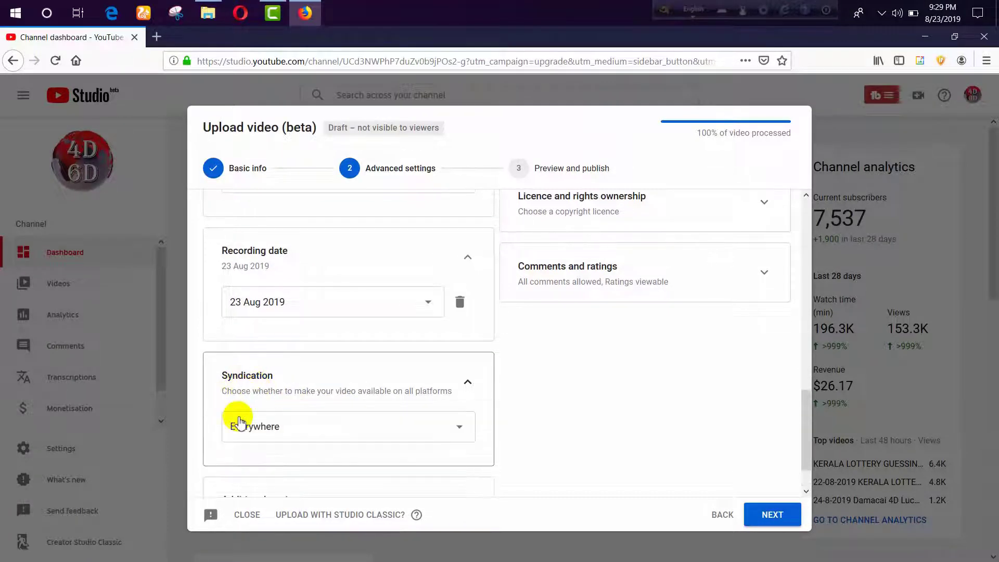
{"action": "scroll", "coordinate": [522, 394], "scroll_direction": "down", "scroll_amount": 1}
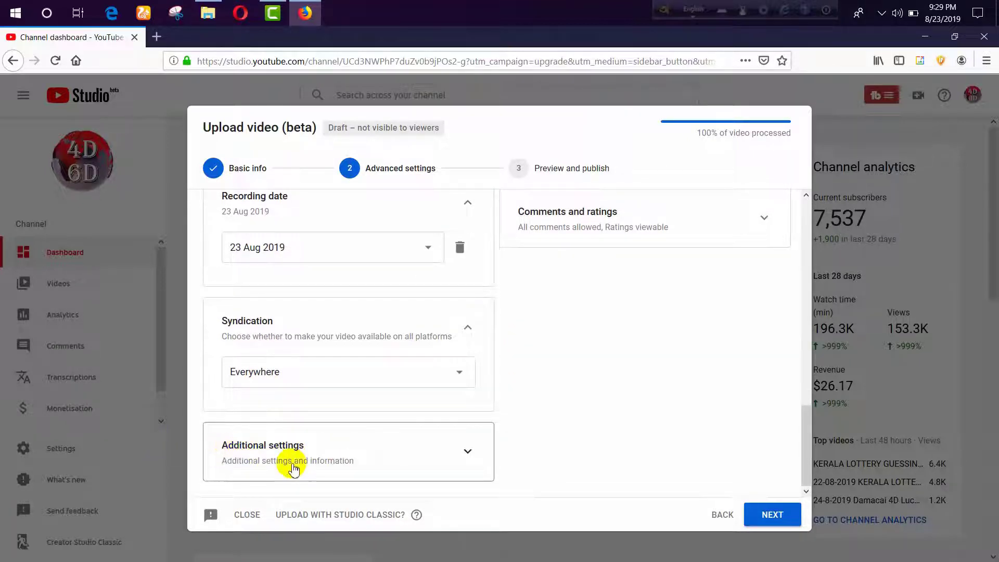
{"action": "left_click", "coordinate": [255, 464]}
{"action": "scroll", "coordinate": [383, 438], "scroll_direction": "down", "scroll_amount": 2}
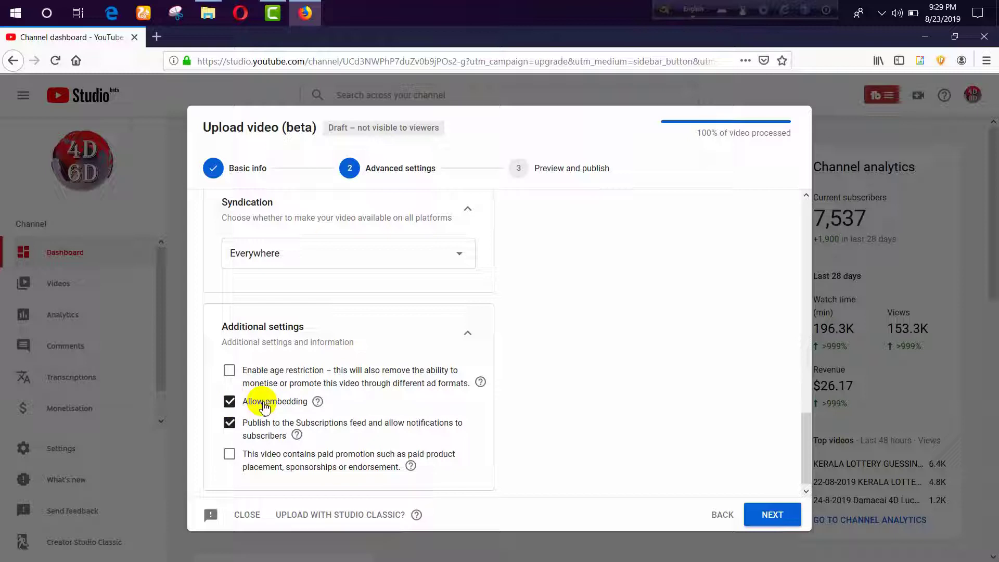
{"action": "left_click", "coordinate": [229, 402]}
{"action": "left_click", "coordinate": [232, 402]}
{"action": "left_click", "coordinate": [231, 404]}
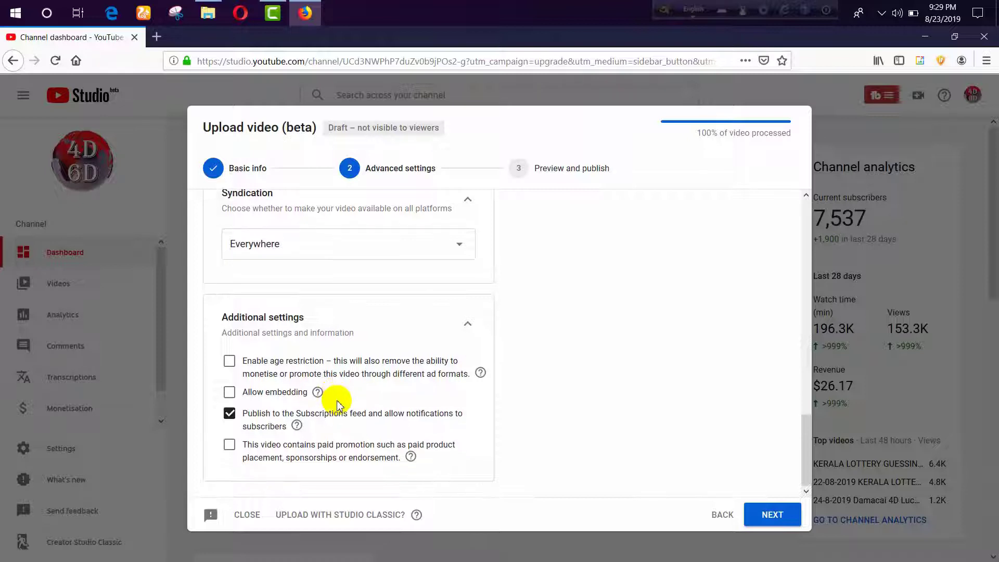
- Examine the video location search, the copyright licence choices, and the comments and ratings options in Advanced settings
{"action": "scroll", "coordinate": [624, 405], "scroll_direction": "up", "scroll_amount": 5}
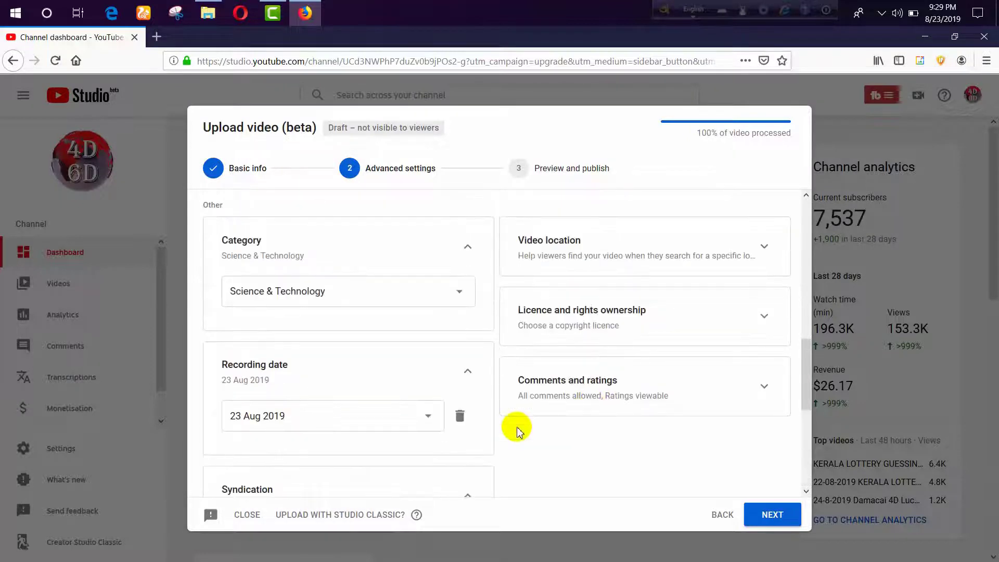
{"action": "scroll", "coordinate": [593, 434], "scroll_direction": "up", "scroll_amount": 3}
{"action": "left_click", "coordinate": [594, 434]}
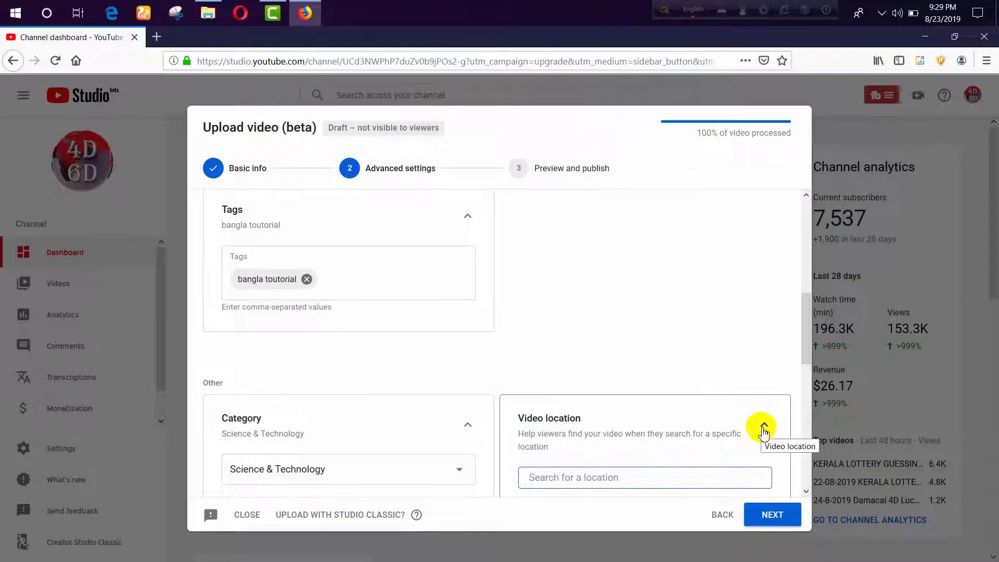
{"action": "left_click", "coordinate": [542, 476]}
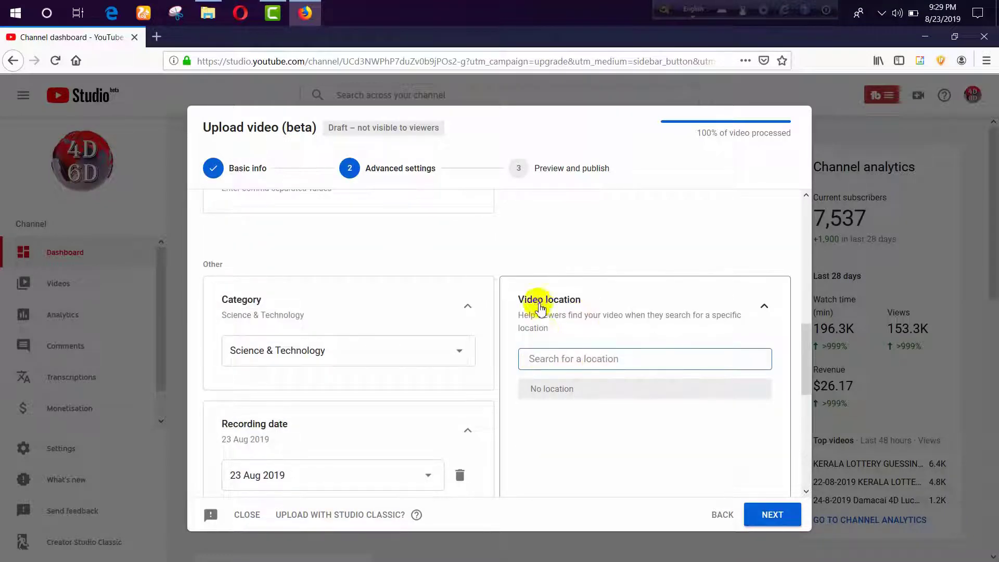
{"action": "scroll", "coordinate": [571, 388], "scroll_direction": "down", "scroll_amount": 5}
{"action": "left_click", "coordinate": [546, 363]}
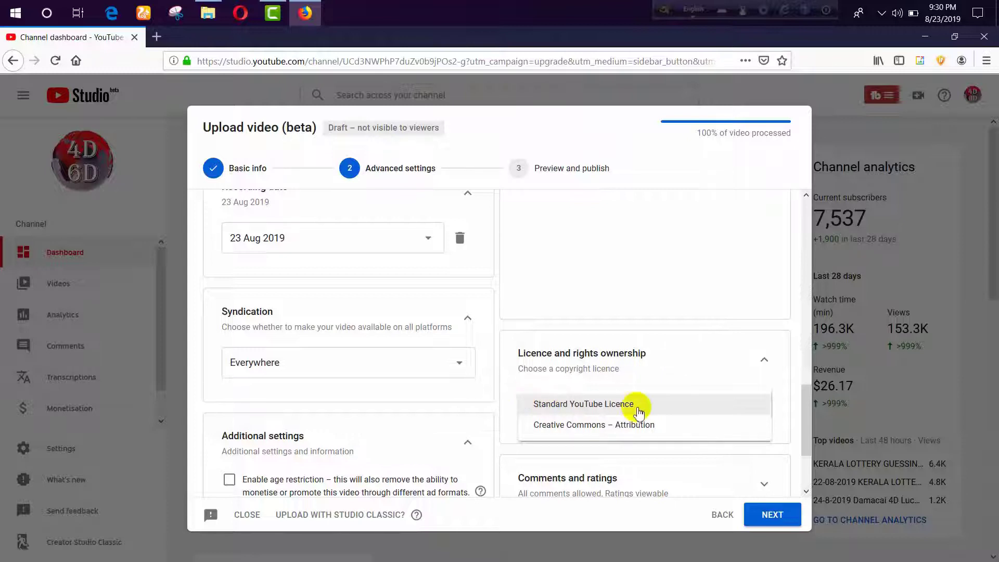
{"action": "left_click", "coordinate": [695, 357]}
{"action": "scroll", "coordinate": [614, 364], "scroll_direction": "down", "scroll_amount": 2}
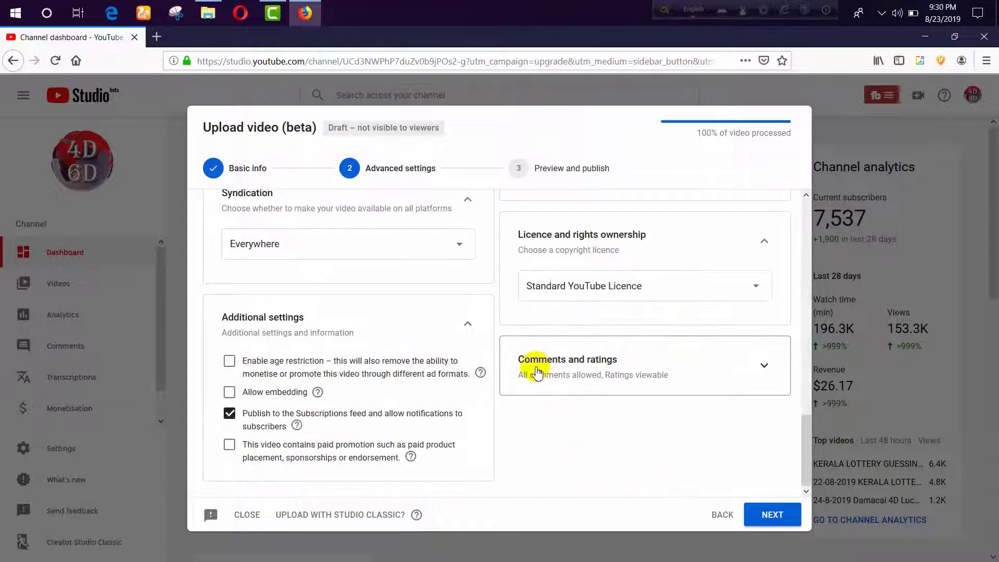
{"action": "left_click", "coordinate": [595, 371]}
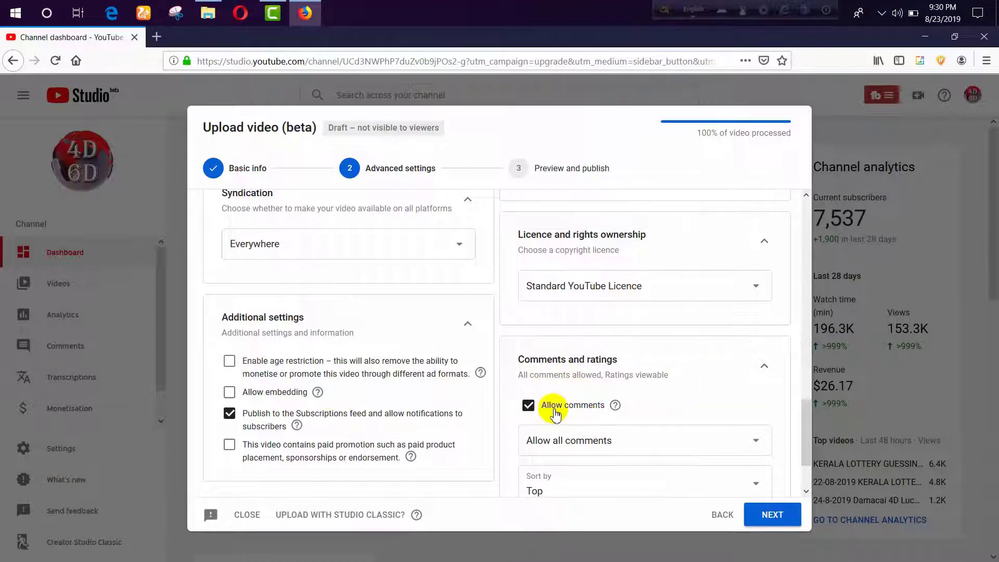
{"action": "scroll", "coordinate": [473, 363], "scroll_direction": "up", "scroll_amount": 15}
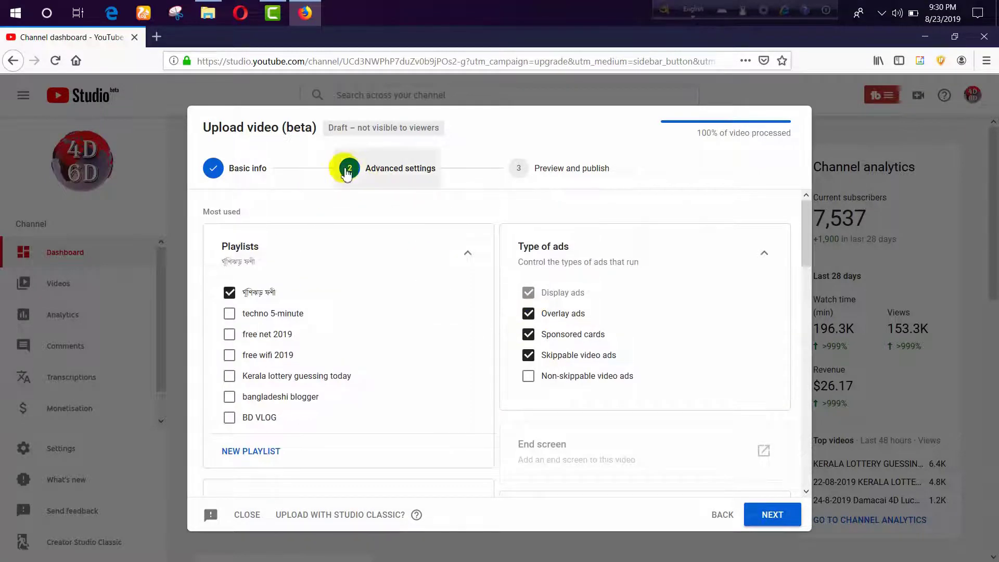
- Proceed to Preview and publish and review the visibility options, publishing checks and video preview
{"action": "left_click", "coordinate": [772, 515]}
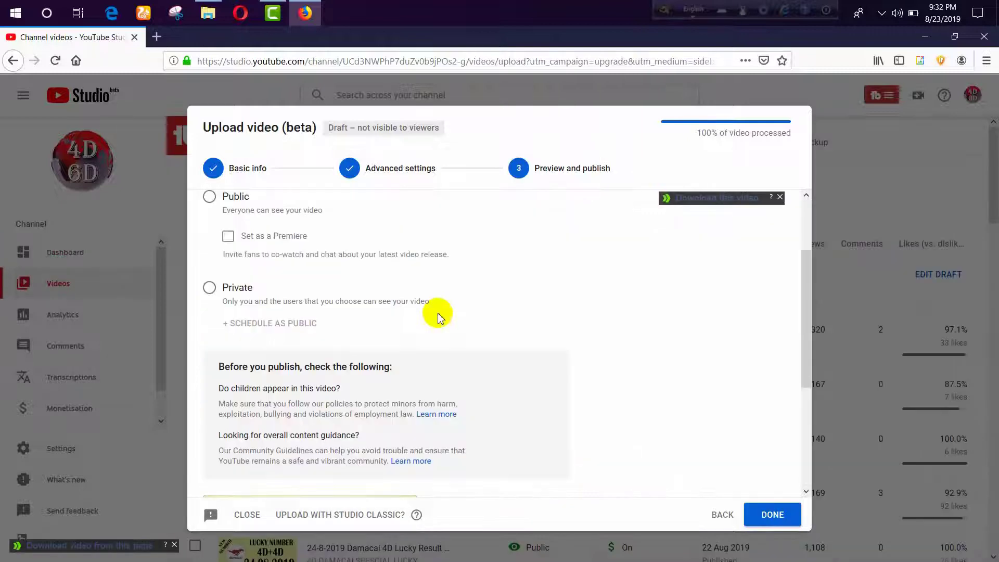
{"action": "scroll", "coordinate": [371, 274], "scroll_direction": "up", "scroll_amount": 2}
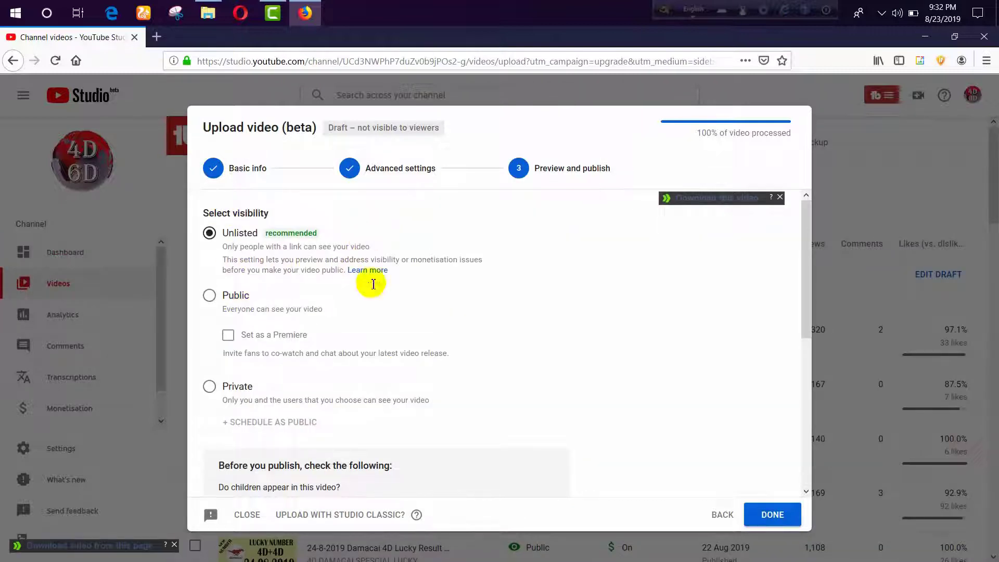
{"action": "scroll", "coordinate": [405, 296], "scroll_direction": "down", "scroll_amount": 5}
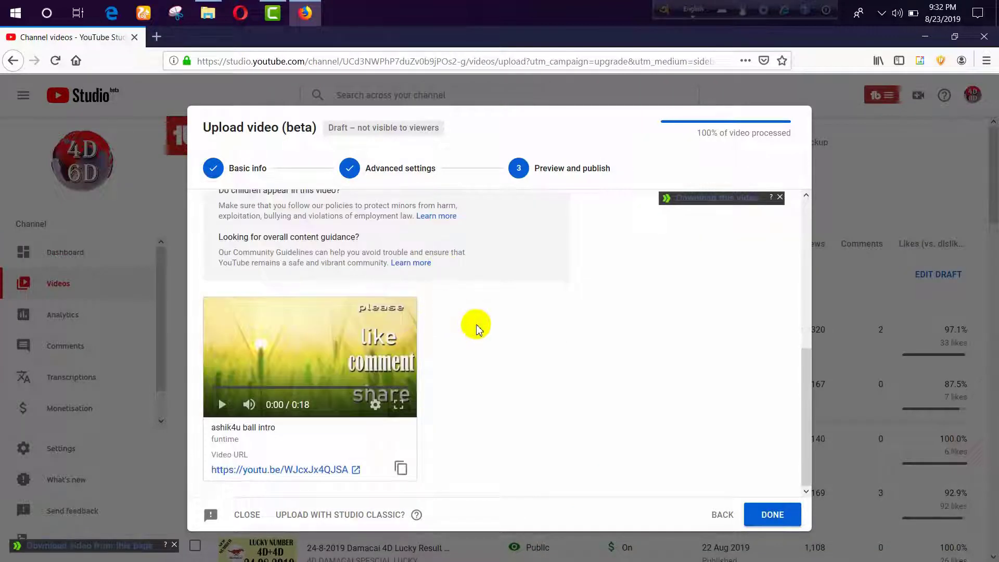
{"action": "scroll", "coordinate": [484, 333], "scroll_direction": "up", "scroll_amount": 5}
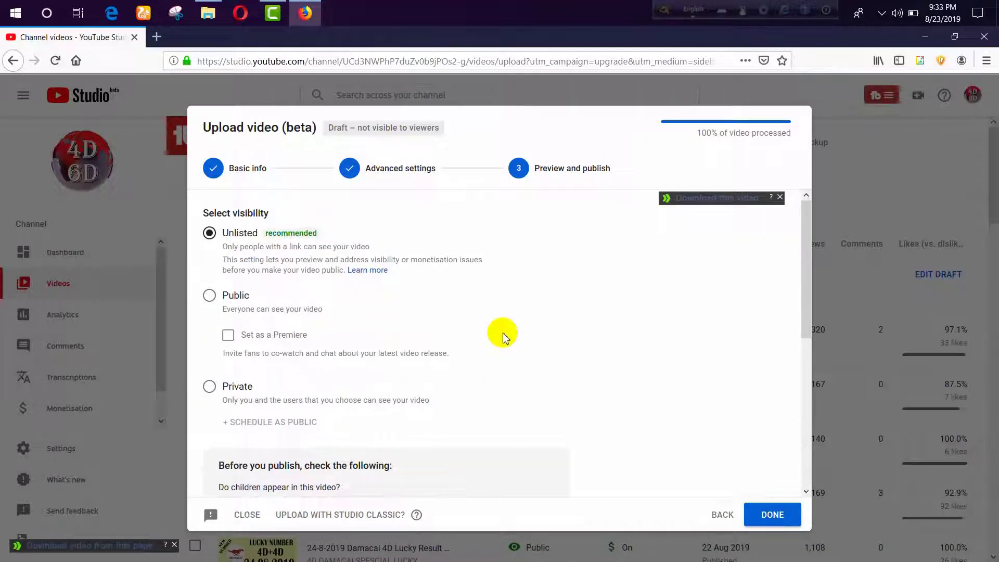
- Try the Public visibility option, set the video back to Unlisted, and finish the upload
{"action": "left_click", "coordinate": [210, 295]}
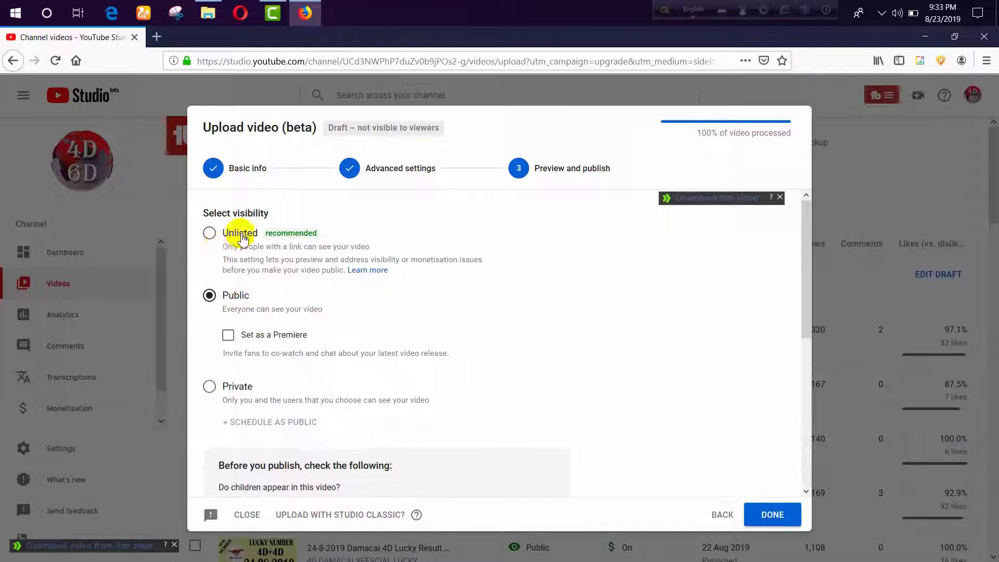
{"action": "left_click", "coordinate": [209, 233]}
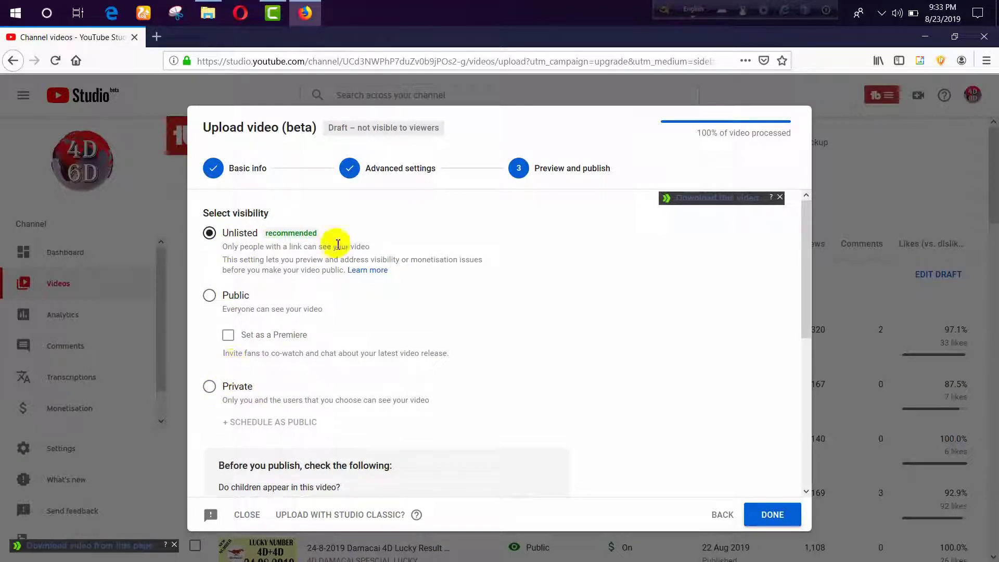
{"action": "left_click", "coordinate": [774, 520]}
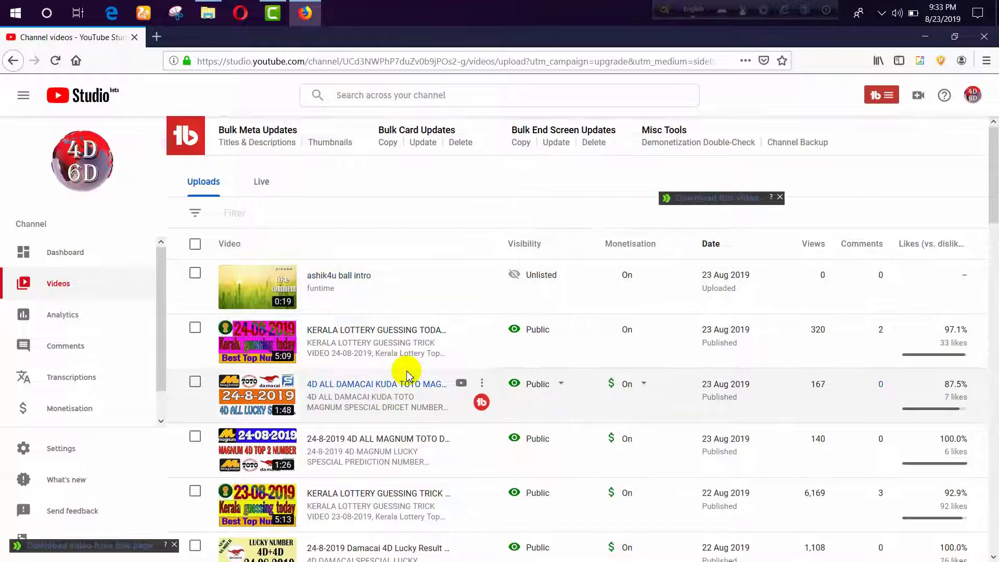
- Look through the channel's uploads and reload the Videos list
{"action": "scroll", "coordinate": [407, 375], "scroll_direction": "down", "scroll_amount": 2}
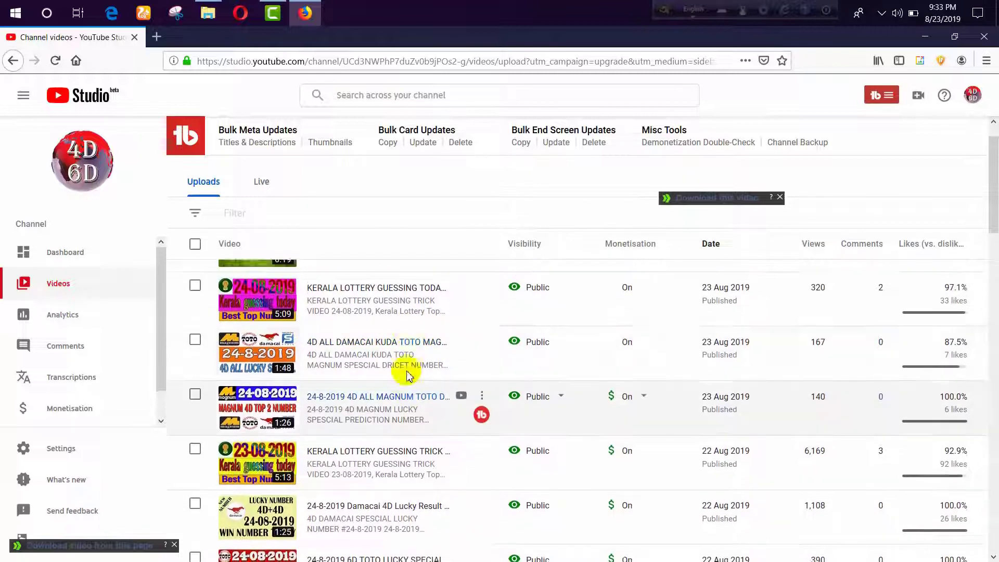
{"action": "scroll", "coordinate": [406, 375], "scroll_direction": "up", "scroll_amount": 2}
{"action": "scroll", "coordinate": [406, 373], "scroll_direction": "down", "scroll_amount": 4}
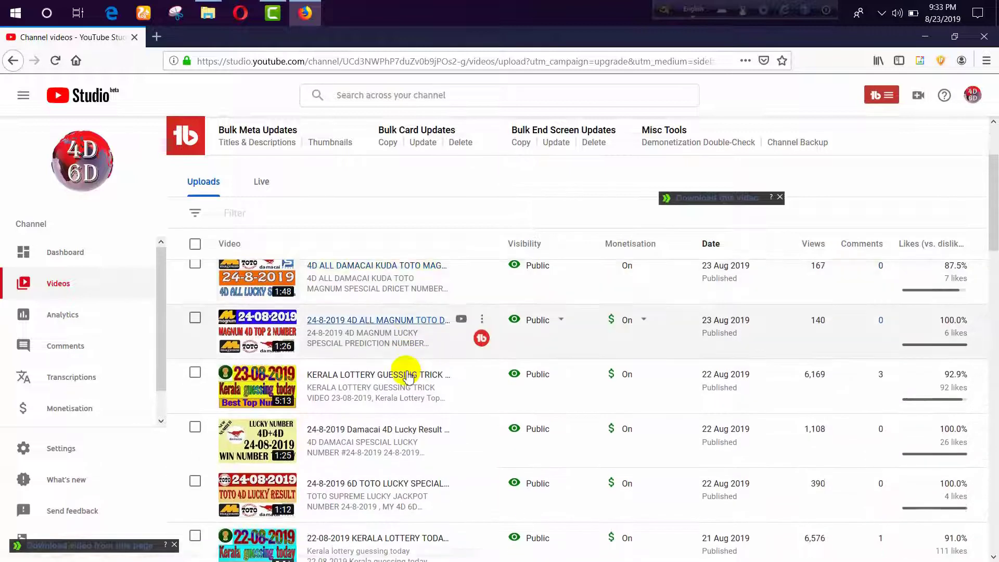
{"action": "scroll", "coordinate": [407, 373], "scroll_direction": "up", "scroll_amount": 4}
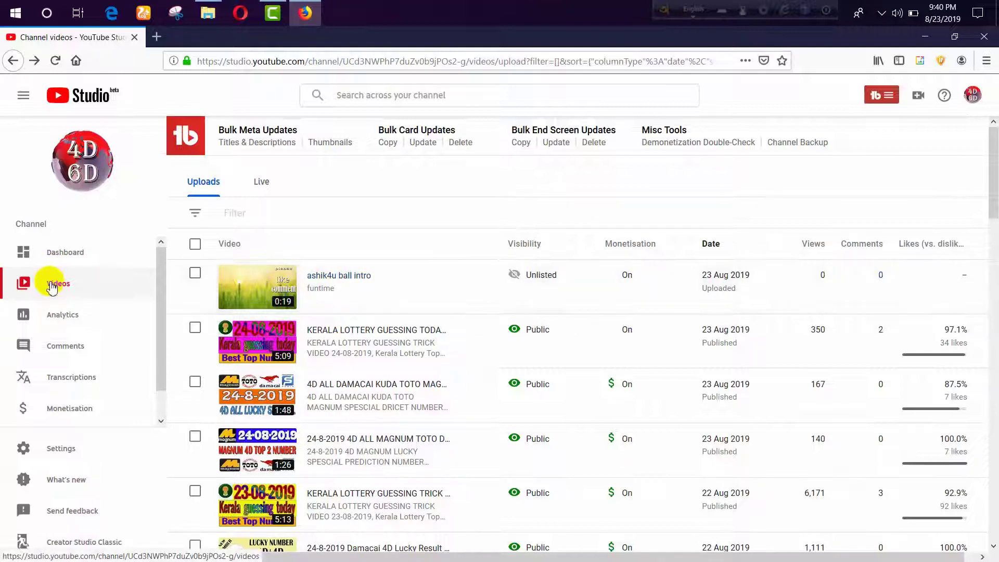
{"action": "left_click", "coordinate": [62, 285]}
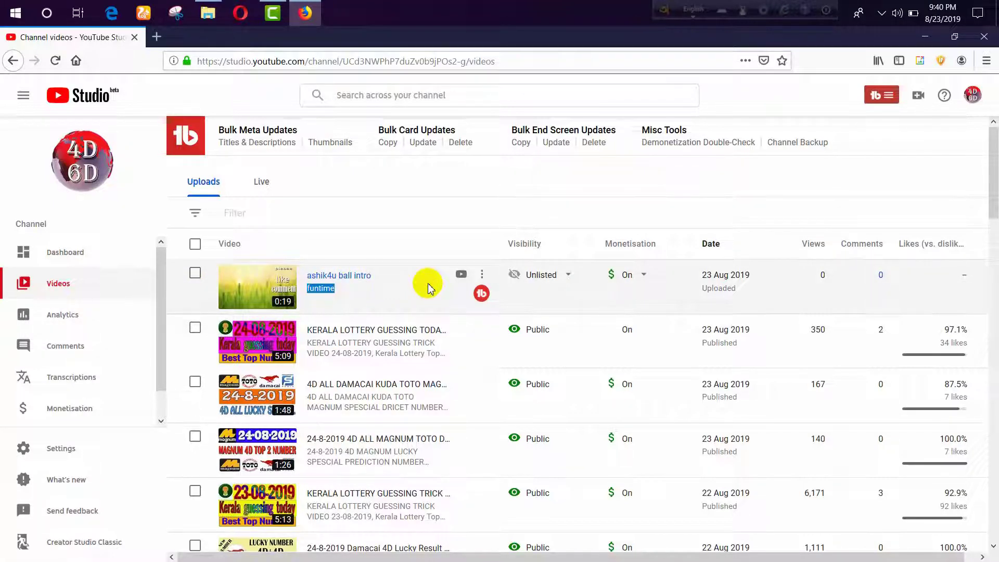
- Open the details of the "ashik4u ball intro" video and review its basic and advanced settings
{"action": "left_click", "coordinate": [252, 295]}
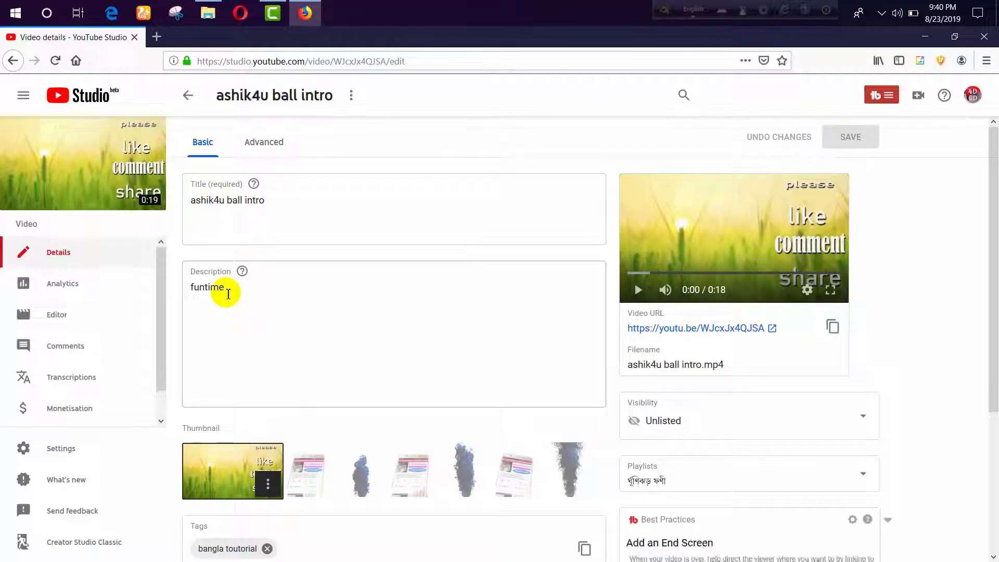
{"action": "scroll", "coordinate": [232, 335], "scroll_direction": "down", "scroll_amount": 4}
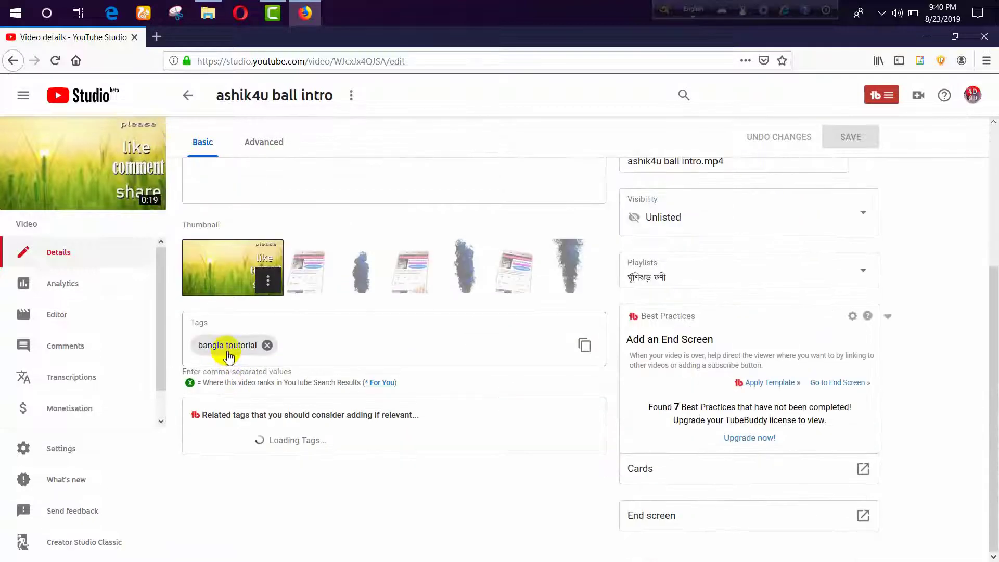
{"action": "scroll", "coordinate": [269, 398], "scroll_direction": "up", "scroll_amount": 4}
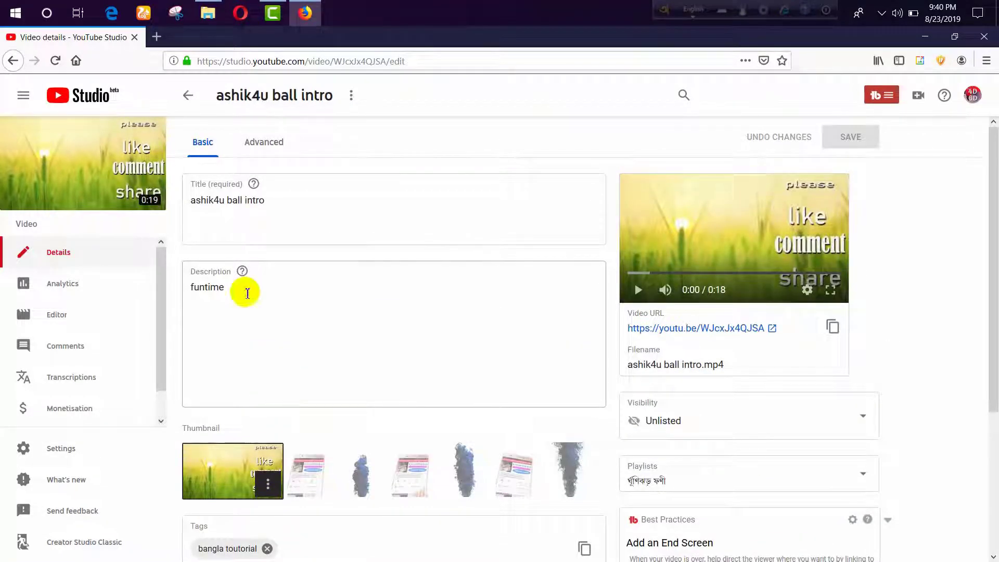
{"action": "left_click", "coordinate": [273, 142]}
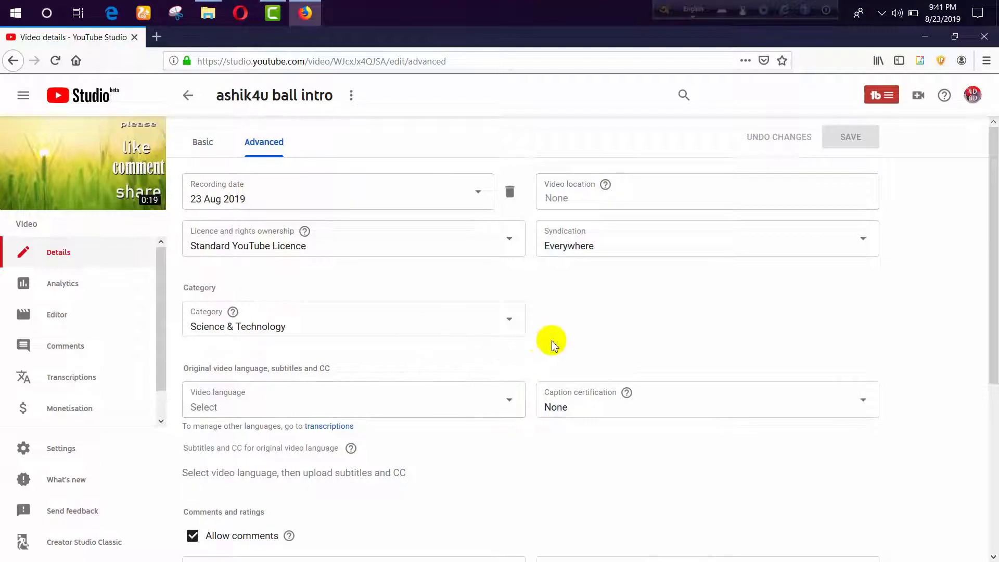
{"action": "scroll", "coordinate": [312, 416], "scroll_direction": "down", "scroll_amount": 5}
{"action": "scroll", "coordinate": [312, 411], "scroll_direction": "up", "scroll_amount": 5}
- Return to the basic details of "ashik4u ball intro" and try to create an end screen for it
{"action": "left_click", "coordinate": [203, 144]}
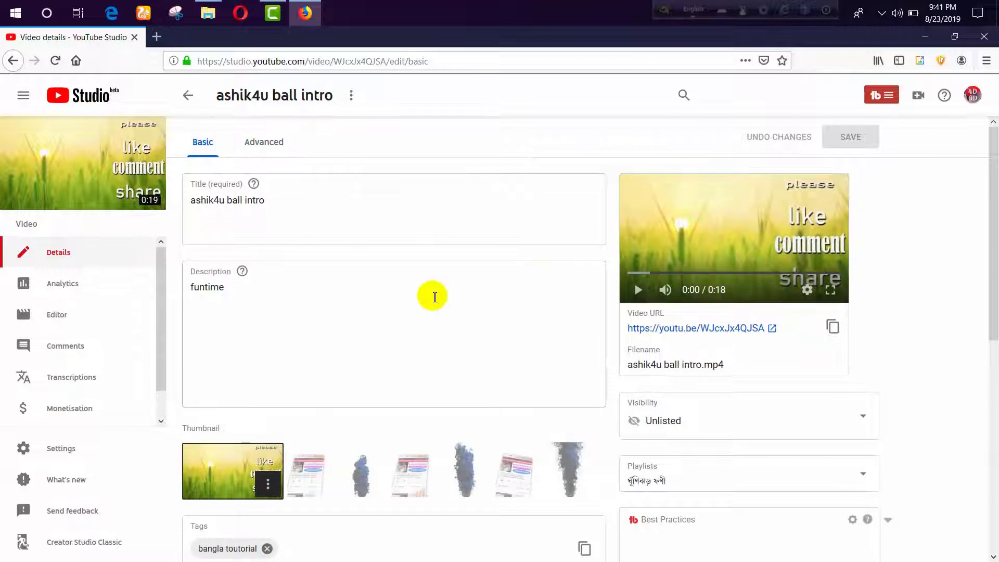
{"action": "scroll", "coordinate": [458, 294], "scroll_direction": "down", "scroll_amount": 4}
{"action": "scroll", "coordinate": [599, 305], "scroll_direction": "up", "scroll_amount": 3}
{"action": "scroll", "coordinate": [720, 305], "scroll_direction": "down", "scroll_amount": 2}
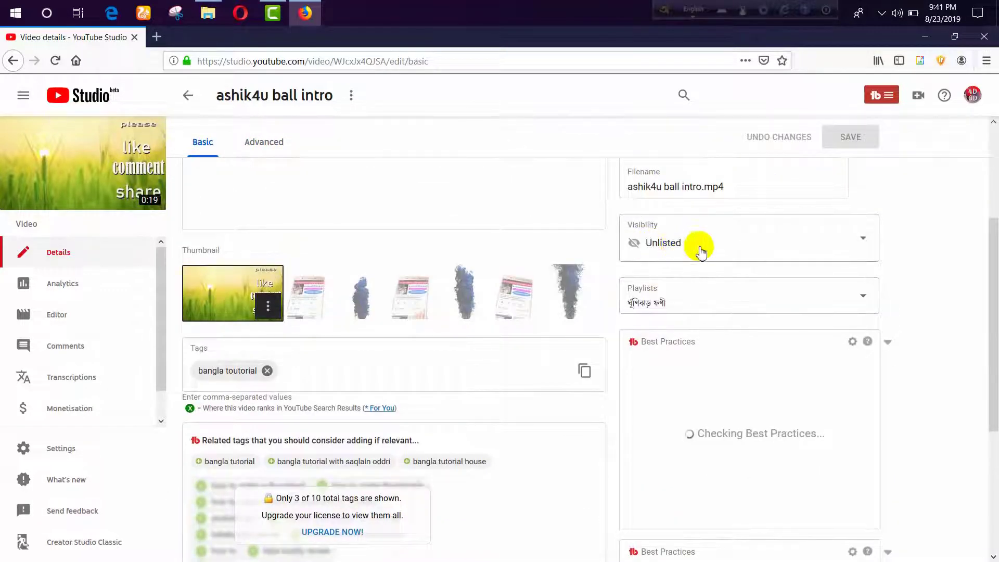
{"action": "scroll", "coordinate": [659, 268], "scroll_direction": "down", "scroll_amount": 3}
{"action": "scroll", "coordinate": [658, 267], "scroll_direction": "down", "scroll_amount": 1}
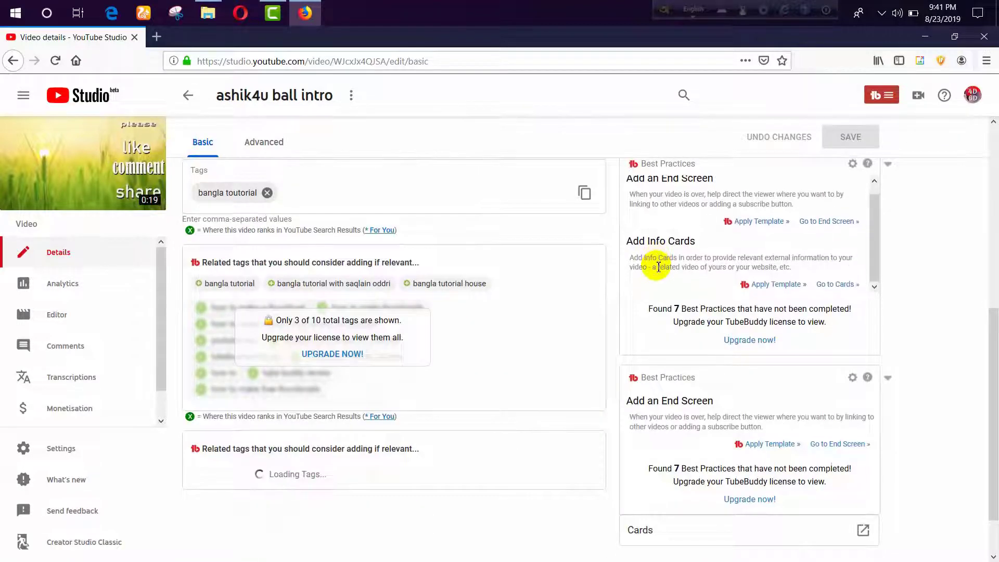
{"action": "scroll", "coordinate": [687, 470], "scroll_direction": "down", "scroll_amount": 1}
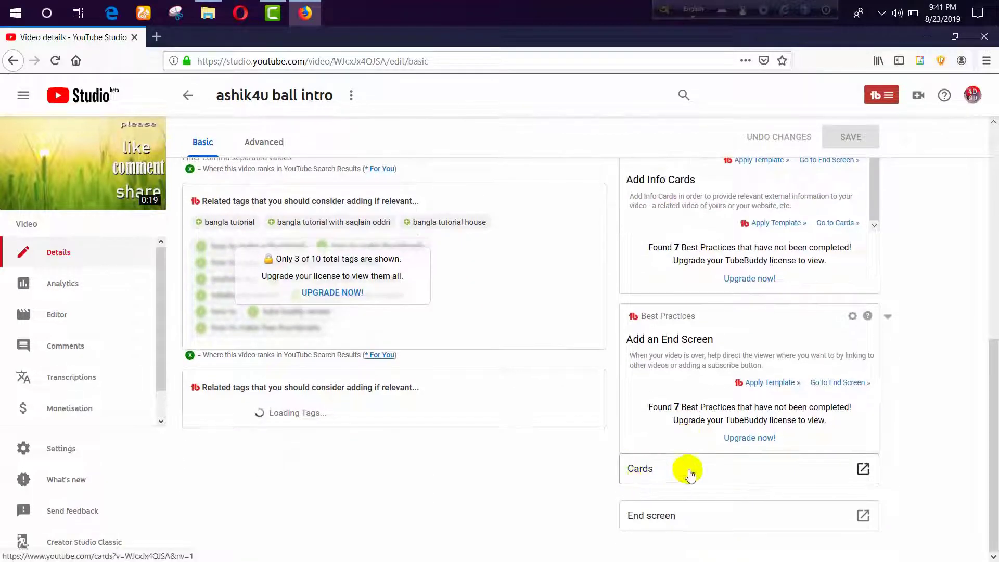
{"action": "left_click", "coordinate": [657, 517]}
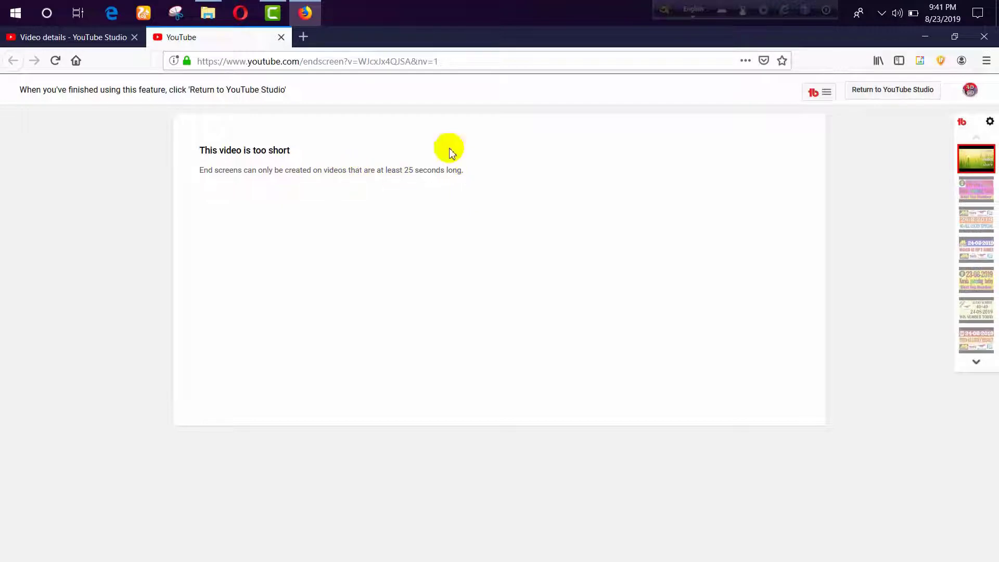
{"action": "left_click", "coordinate": [281, 37]}
{"action": "mouse_move", "coordinate": [125, 197]}
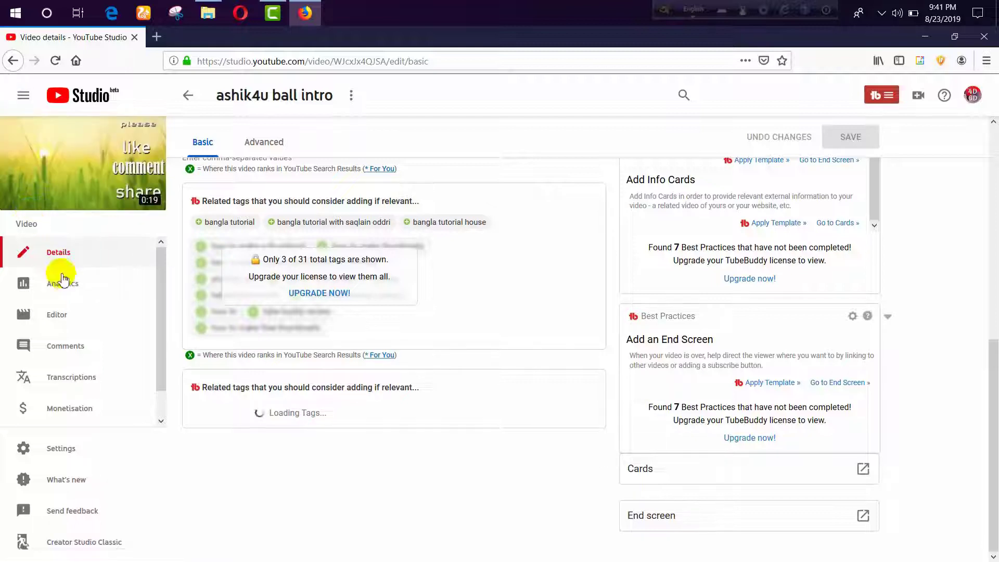
- Go back to the video list and open the end screen editor for the 24.08.2019 Kerala lottery guessing video
{"action": "left_click", "coordinate": [11, 60]}
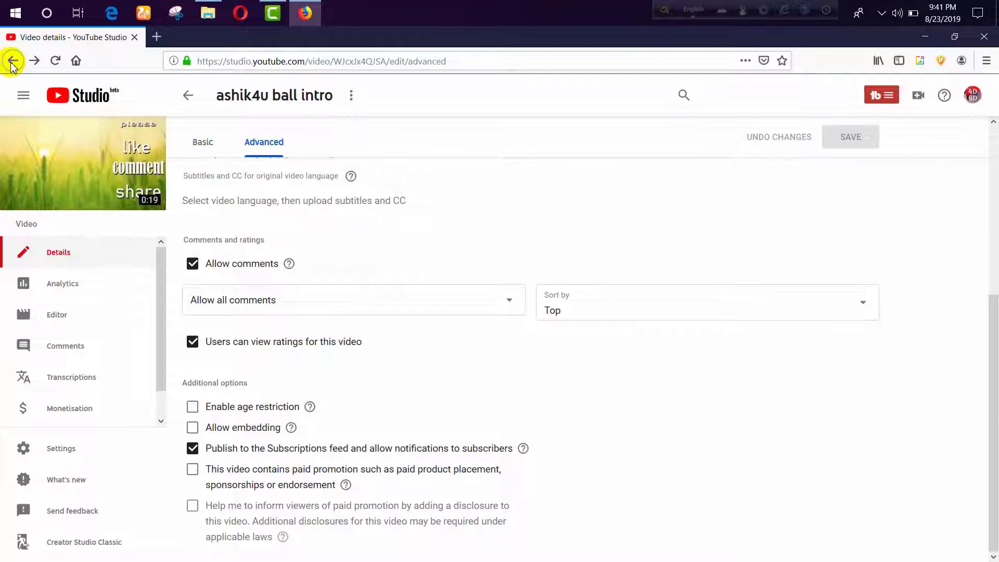
{"action": "left_click", "coordinate": [11, 60]}
{"action": "left_click", "coordinate": [257, 349]}
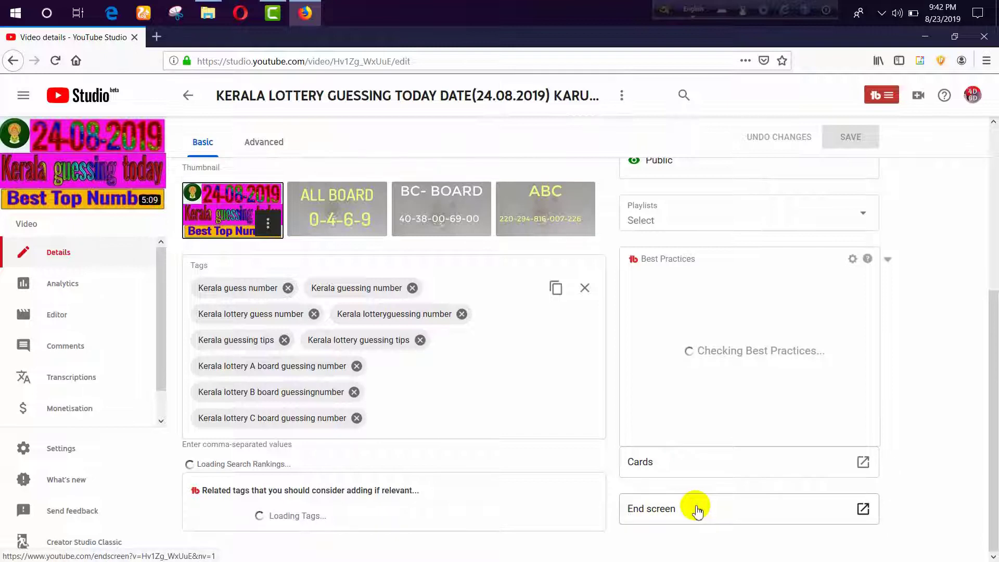
{"action": "double_click", "coordinate": [697, 510]}
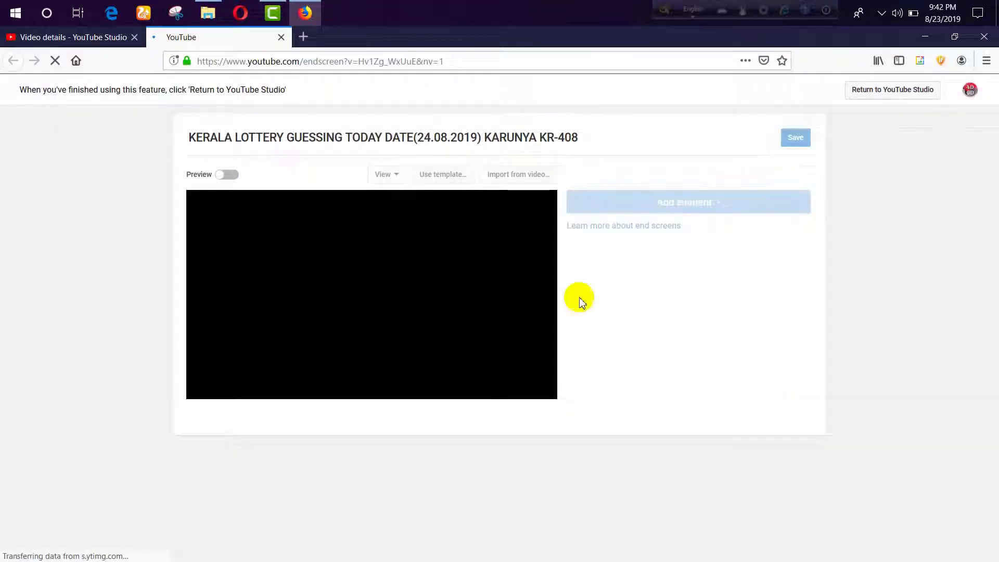
{"action": "left_click", "coordinate": [479, 291]}
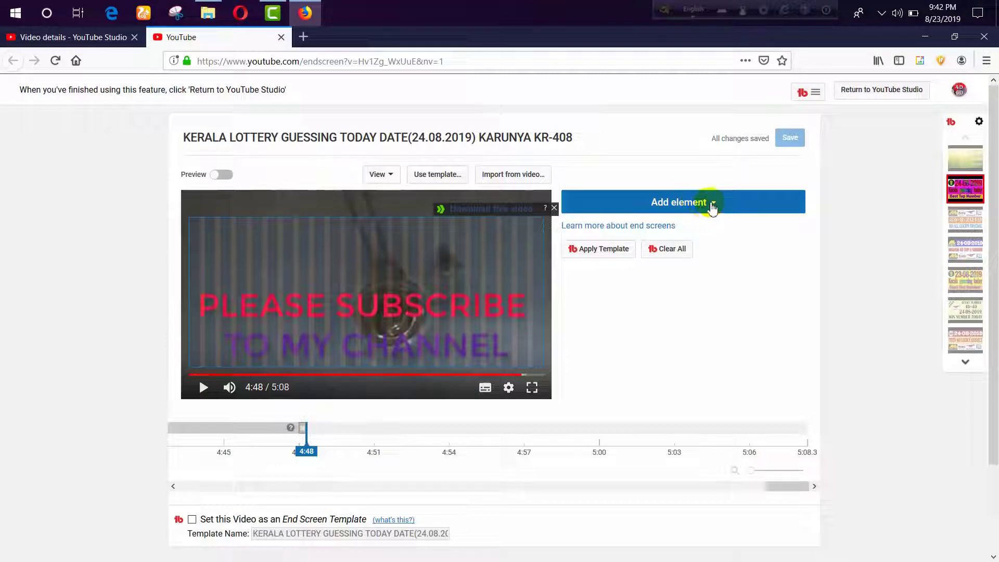
- Add a Most recent upload element to the end screen and place it at the lower right of the video frame
{"action": "left_click", "coordinate": [705, 209]}
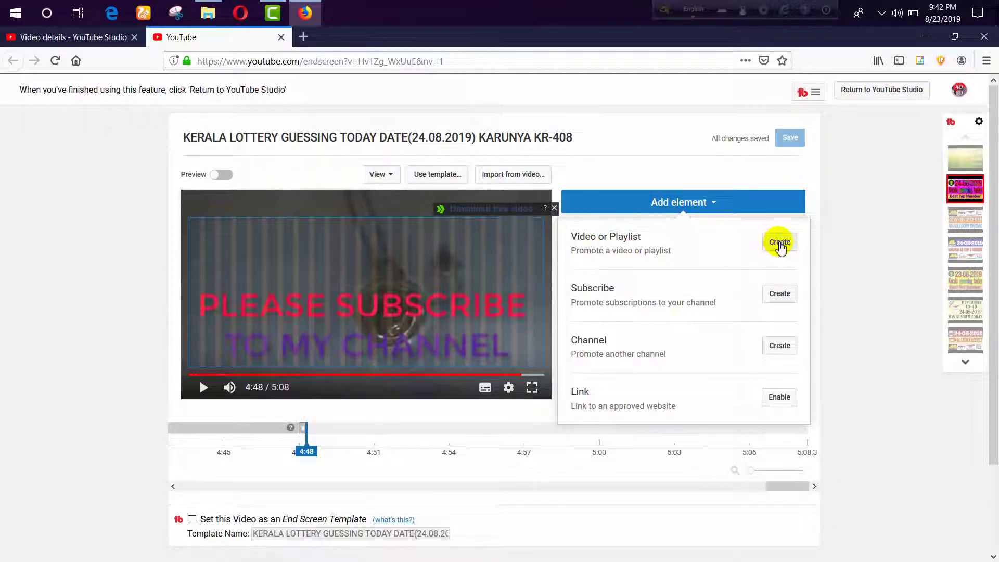
{"action": "left_click", "coordinate": [780, 242]}
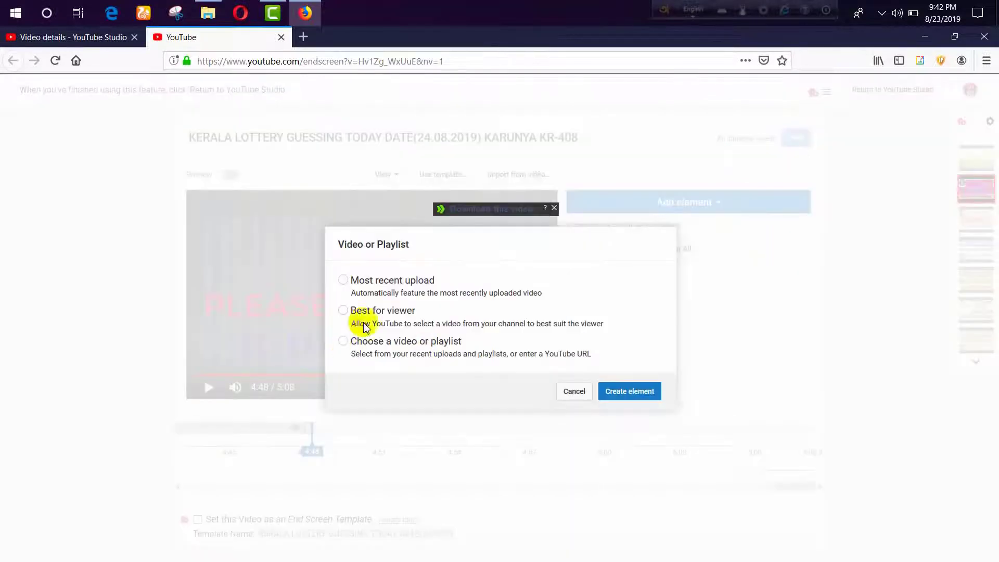
{"action": "left_click", "coordinate": [635, 394]}
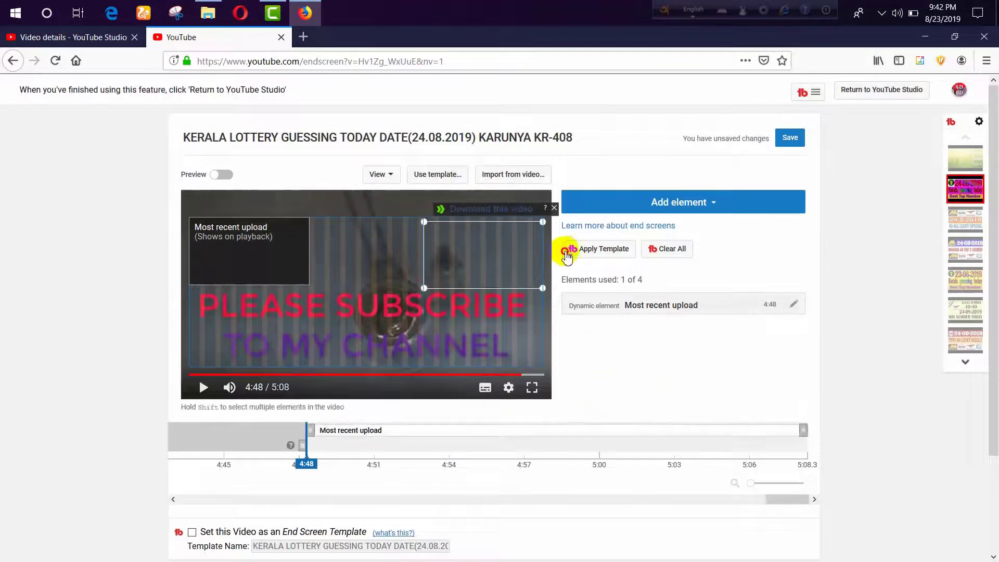
- Add the "4D ALL DAMACAI KUDA TOTO" video as an end screen element at the upper right of the video frame
{"action": "left_click", "coordinate": [747, 202]}
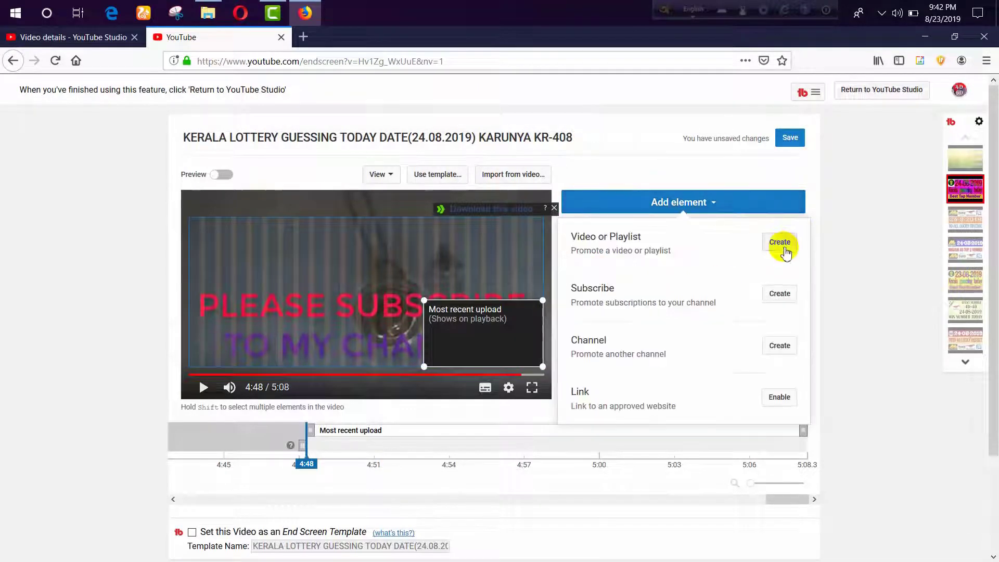
{"action": "left_click", "coordinate": [783, 248]}
{"action": "left_click", "coordinate": [382, 341]}
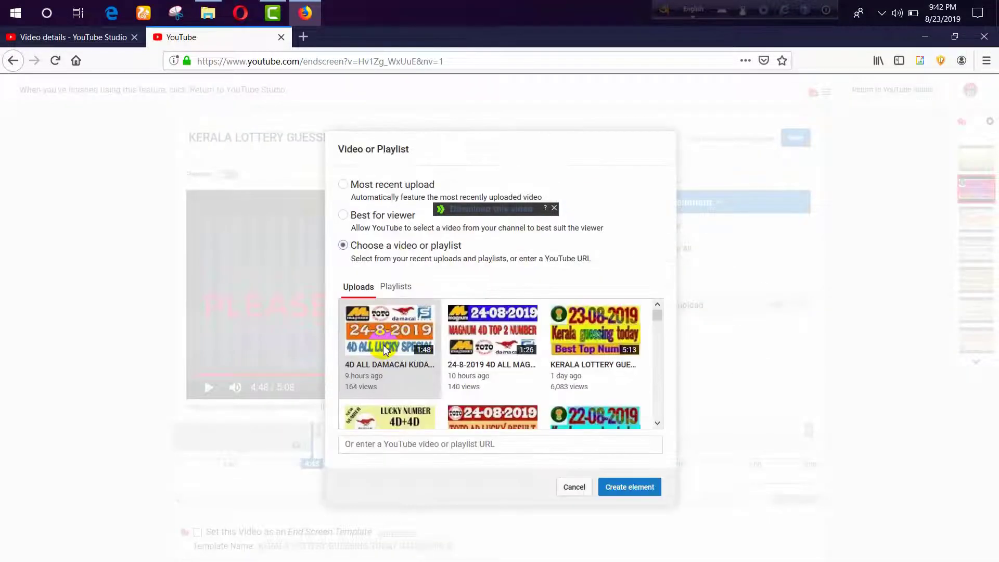
{"action": "left_click", "coordinate": [400, 328]}
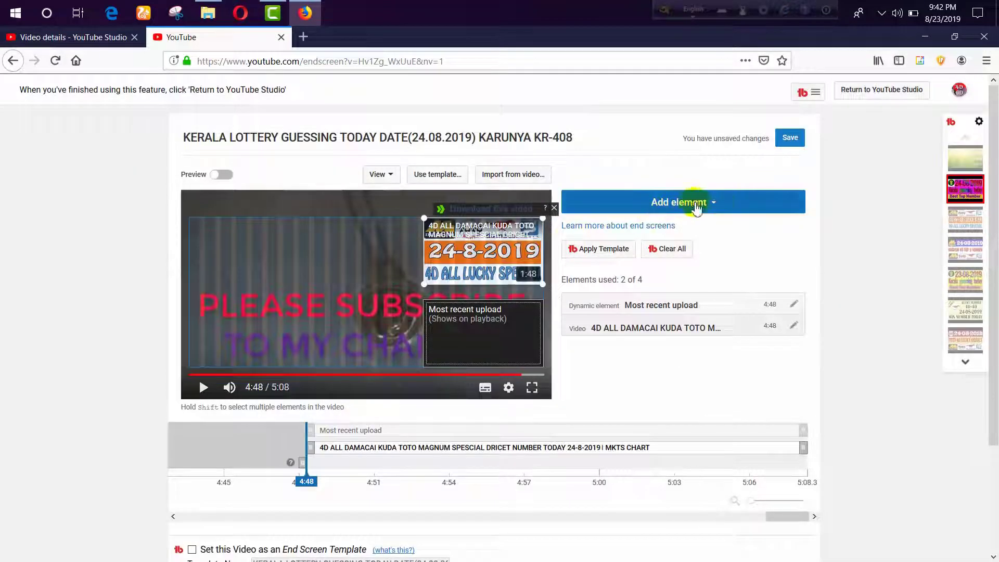
- Add a Subscribe element on the left side of the video frame, then save the end screen and close its editor
{"action": "left_click", "coordinate": [692, 202]}
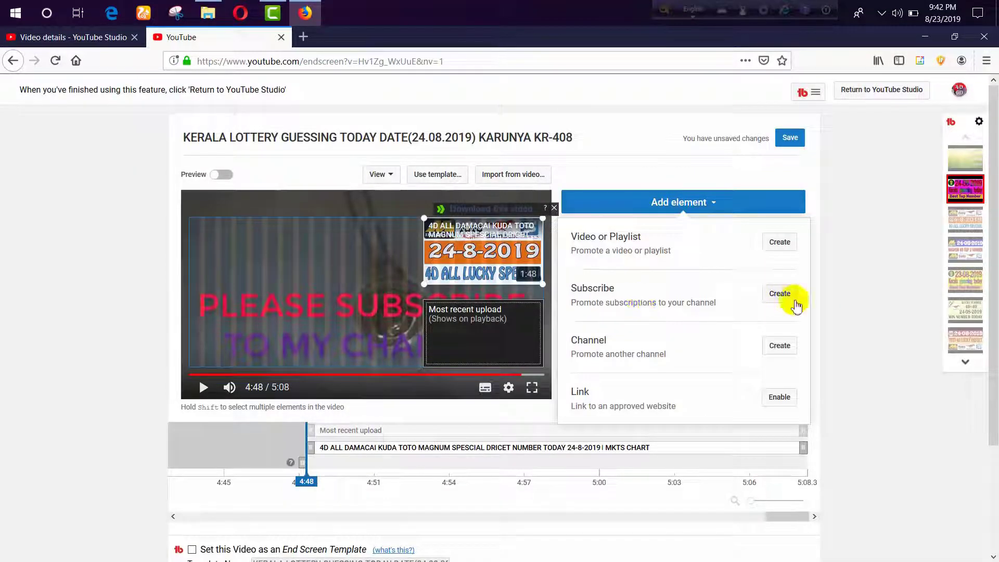
{"action": "left_click", "coordinate": [779, 295]}
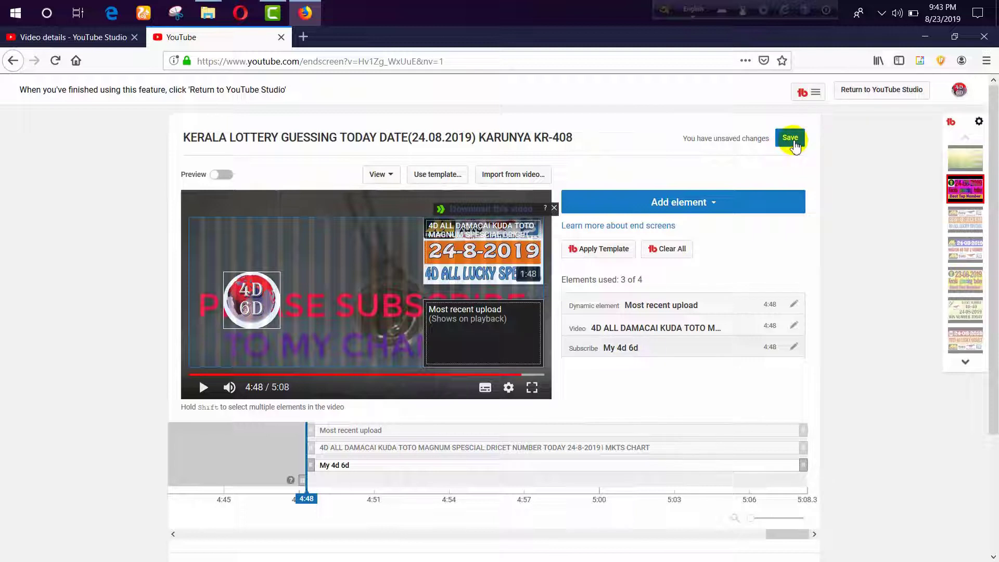
{"action": "left_click", "coordinate": [793, 141]}
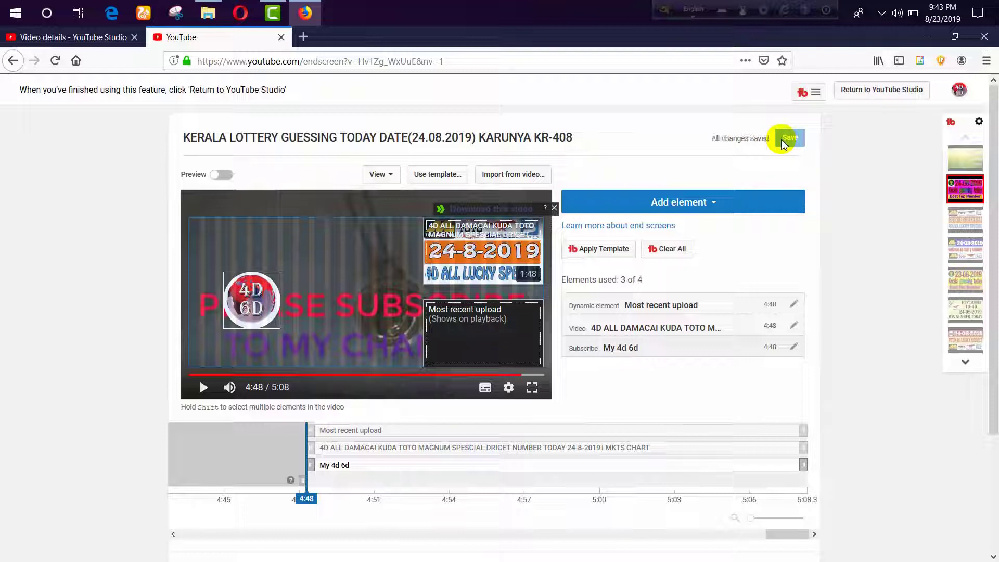
{"action": "left_click", "coordinate": [281, 37]}
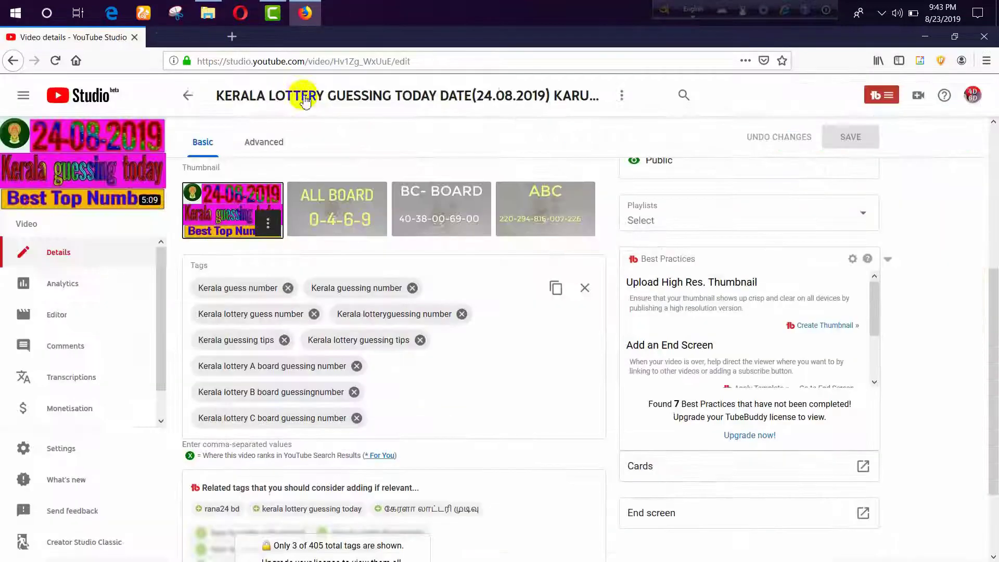